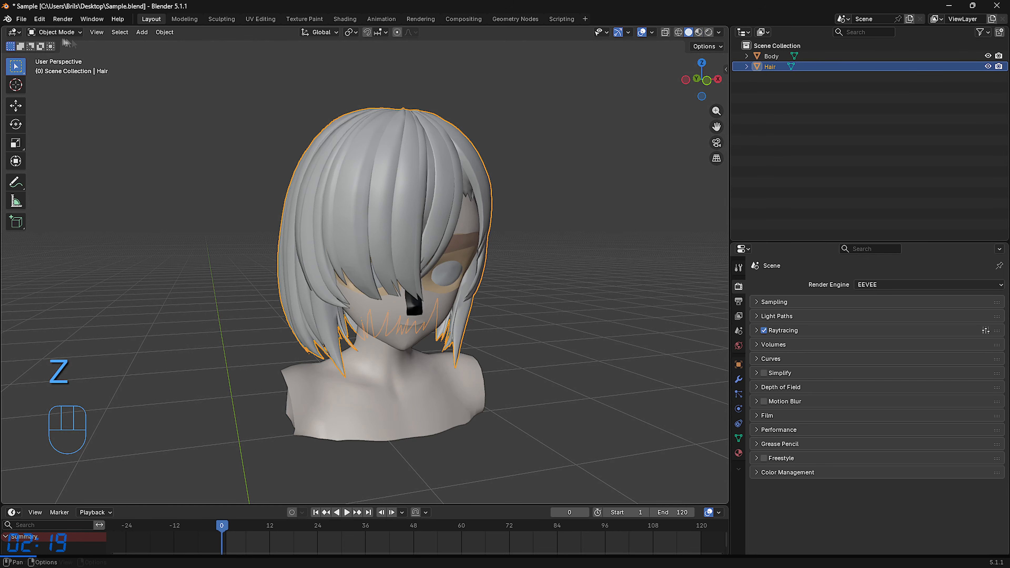
- Switch the hair to Vertex Paint mode and rename its color attribute to HairTransparent
click(81, 81)
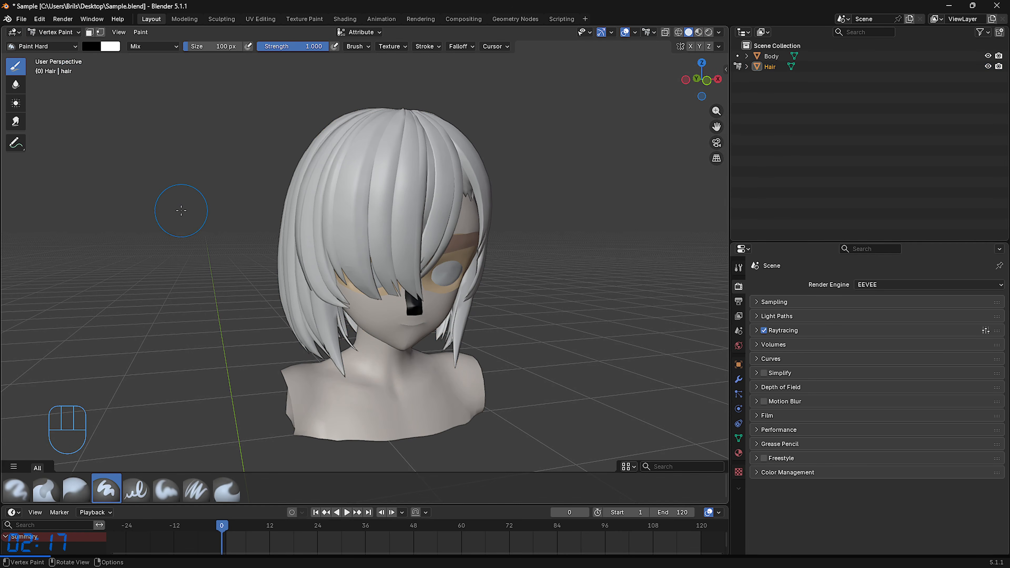
click(358, 32)
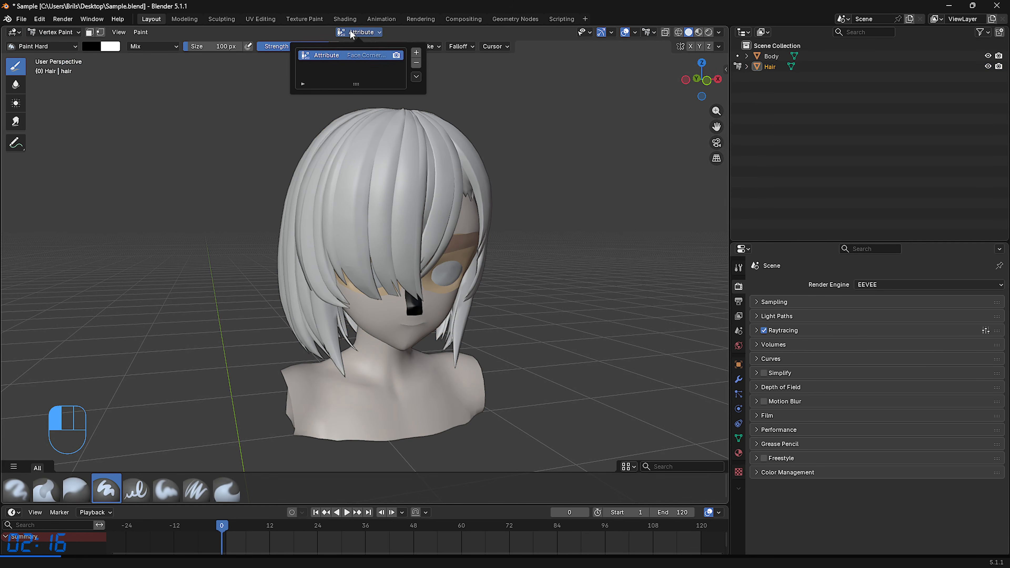
double_click(328, 55)
text(HairTran)
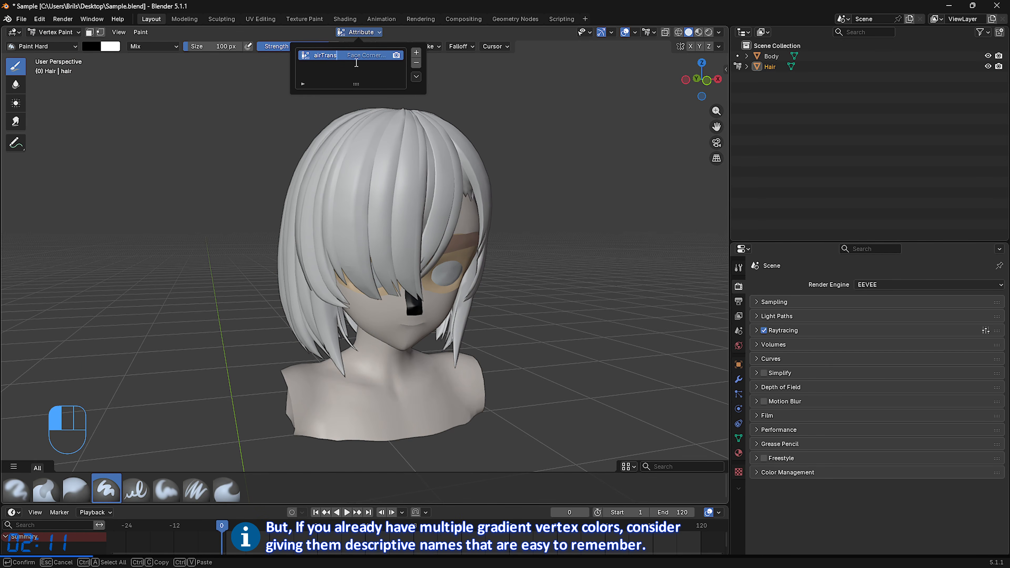
text(sparent)
key(Return)
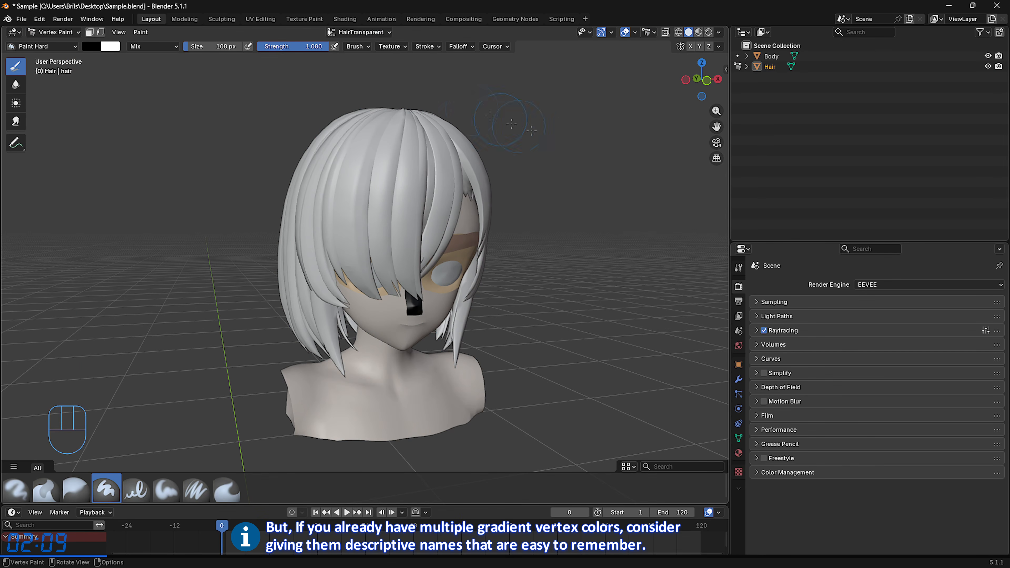
- Show the Color Attributes list in the Hair object's mesh data properties
click(767, 67)
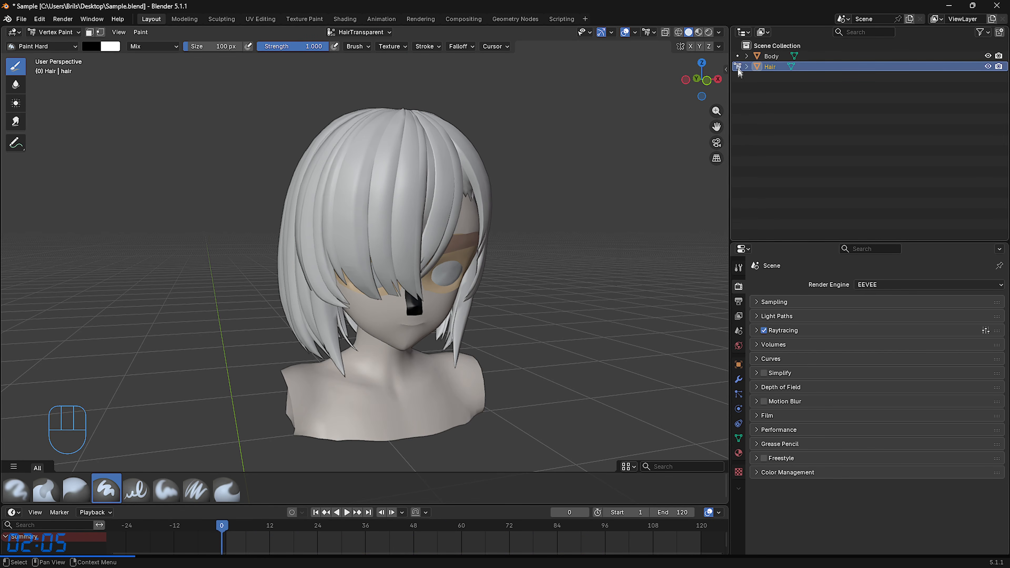
click(738, 439)
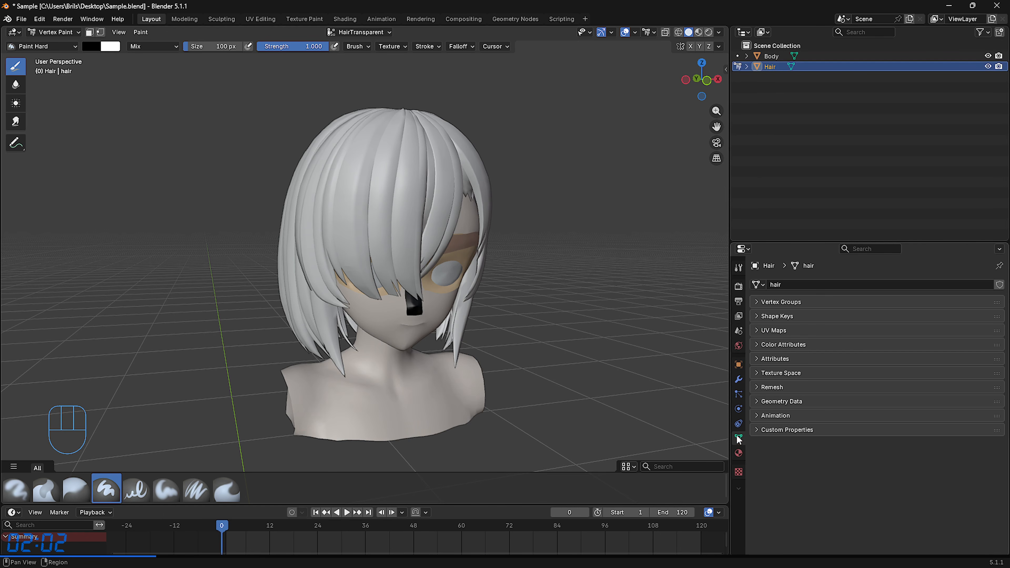
click(794, 344)
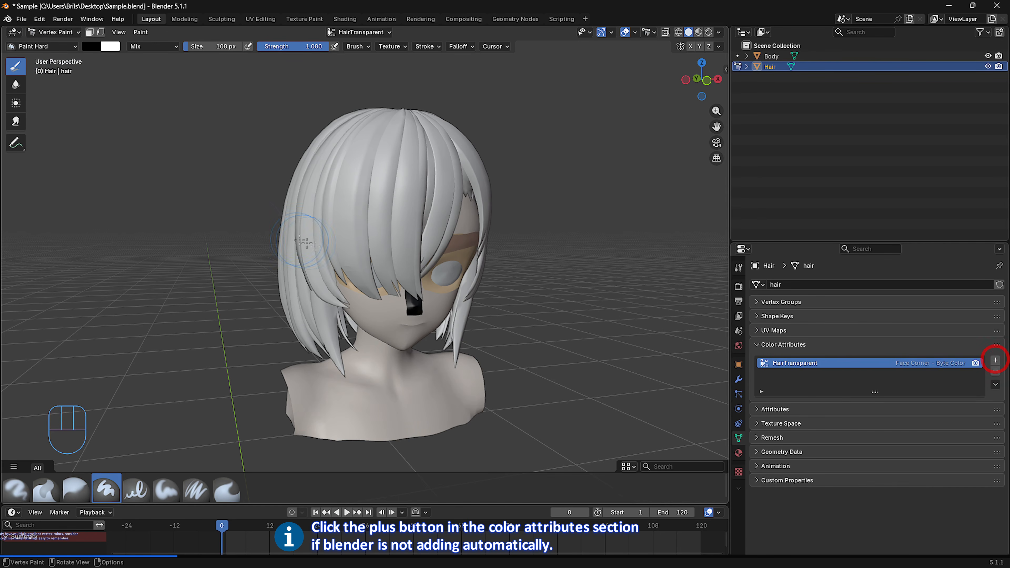
- Paint a black patch on the front bangs above the covered eye
scroll(305, 242, up, 2)
mouse_move(370, 275)
mouse_down()
mouse_move(434, 234)
mouse_move(434, 222)
mouse_move(398, 275)
mouse_move(342, 235)
mouse_up()
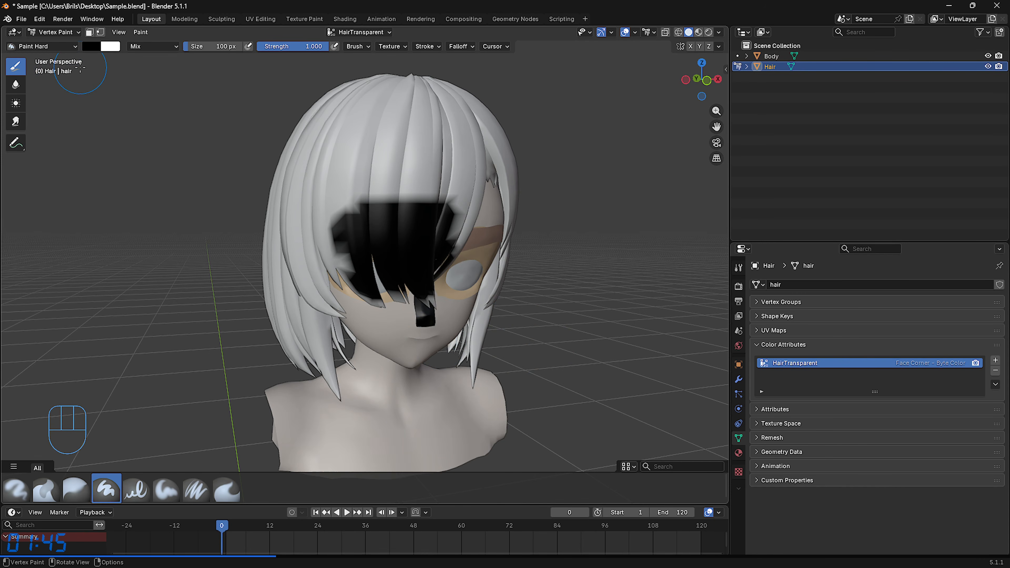
- Add a new vertex group to the hair mesh and switch to Edit Mode
click(807, 302)
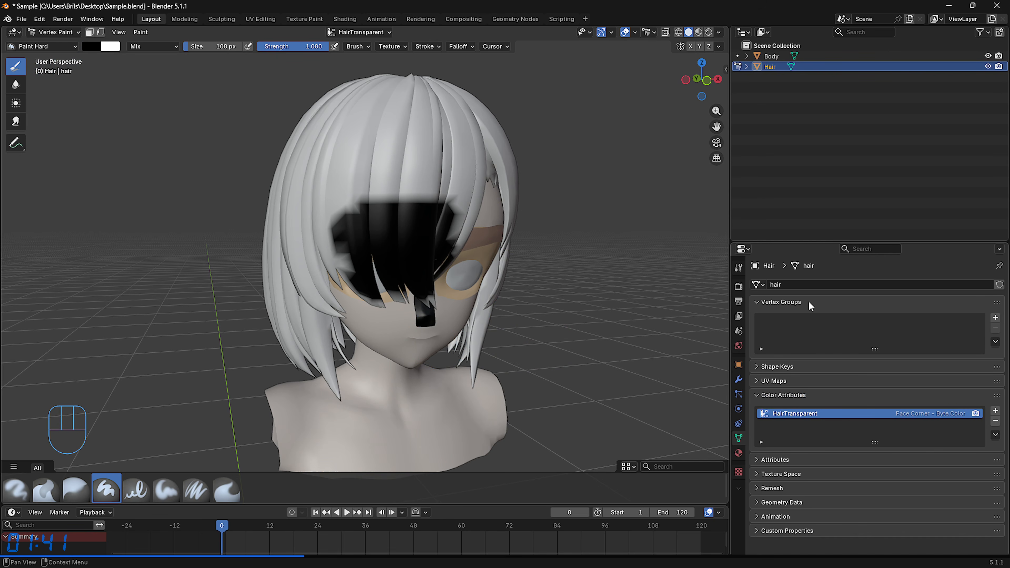
click(996, 317)
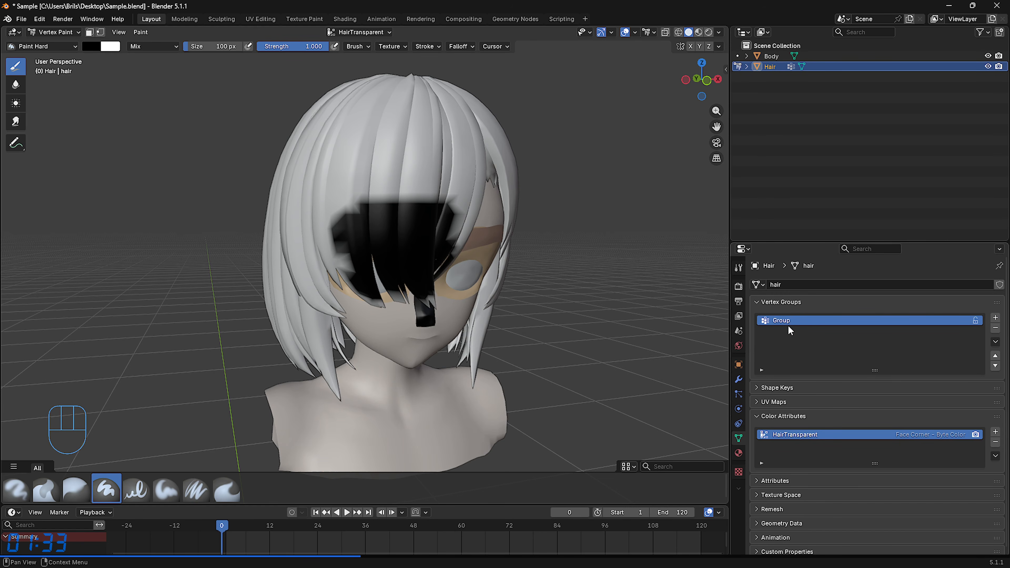
click(54, 32)
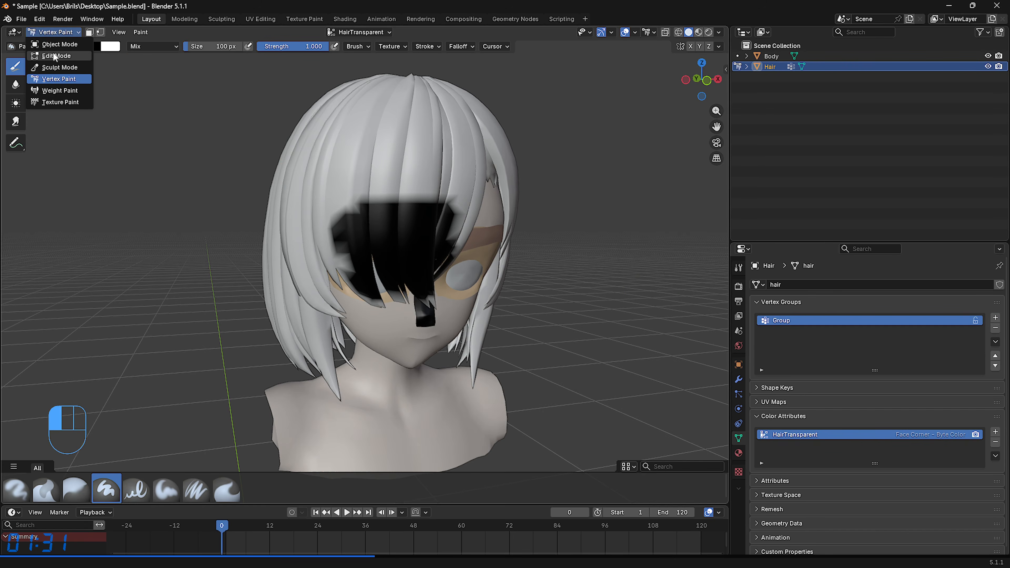
click(55, 56)
- From the front view in wireframe, select the linked side locks on the visible-eye side of the face and hide them
middle_drag(586, 291, 526, 289)
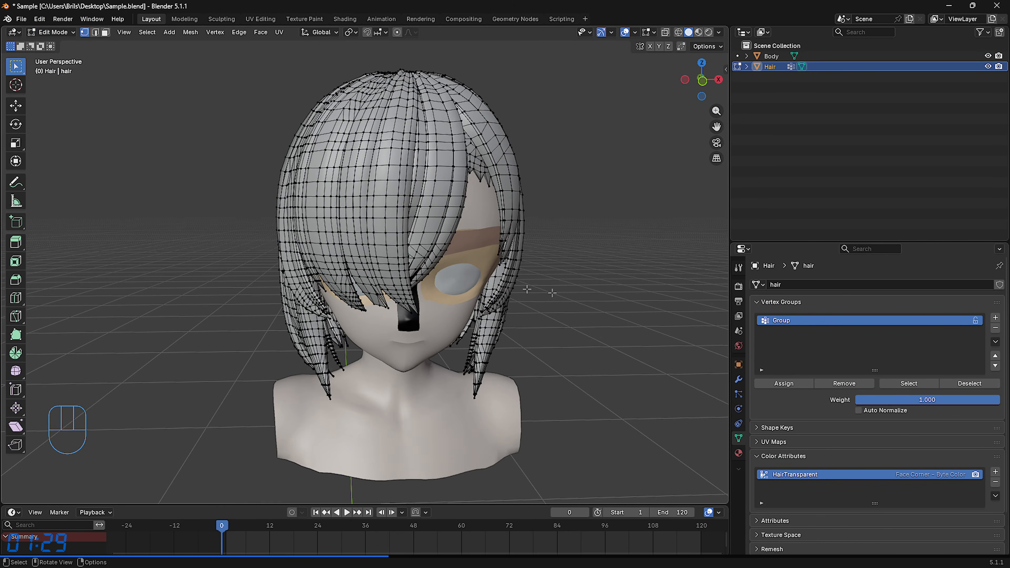
key(KP_1)
key(z)
key(b)
drag(448, 214, 630, 414)
key(ctrl+l)
key(h)
key(z)
- Select the remaining upper strands on the visible-eye side with their linked geometry and hide them
middle_drag(524, 219, 493, 234)
key(z)
key(b)
drag(462, 94, 552, 255)
key(ctrl+l)
key(h)
key(z)
key(z)
key(b)
drag(454, 161, 539, 195)
key(ctrl+l)
key(h)
key(z)
- Select the linked side and lower strands on the covered-eye side of the head and hide them
middle_drag(477, 226, 567, 224)
key(z)
key(b)
drag(210, 336, 422, 422)
key(ctrl+l)
key(h)
key(z)
key(z)
key(b)
mouse_move(208, 185)
mouse_down()
mouse_move(274, 247)
mouse_move(329, 338)
mouse_up()
key(ctrl+l)
key(h)
key(z)
- Hide the leftover linked side and back strands so that only the front bangs remain displayed
middle_drag(347, 284, 278, 278)
key(z)
key(b)
drag(390, 336, 325, 289)
key(ctrl+l)
key(z)
middle_drag(326, 289, 342, 291)
key(h)
key(z)
key(b)
drag(368, 299, 296, 199)
key(ctrl+l)
key(h)
key(b)
drag(392, 160, 415, 129)
key(ctrl+l)
key(h)
key(z)
mouse_move(610, 307)
middle_down()
mouse_move(550, 308)
mouse_move(541, 296)
middle_up()
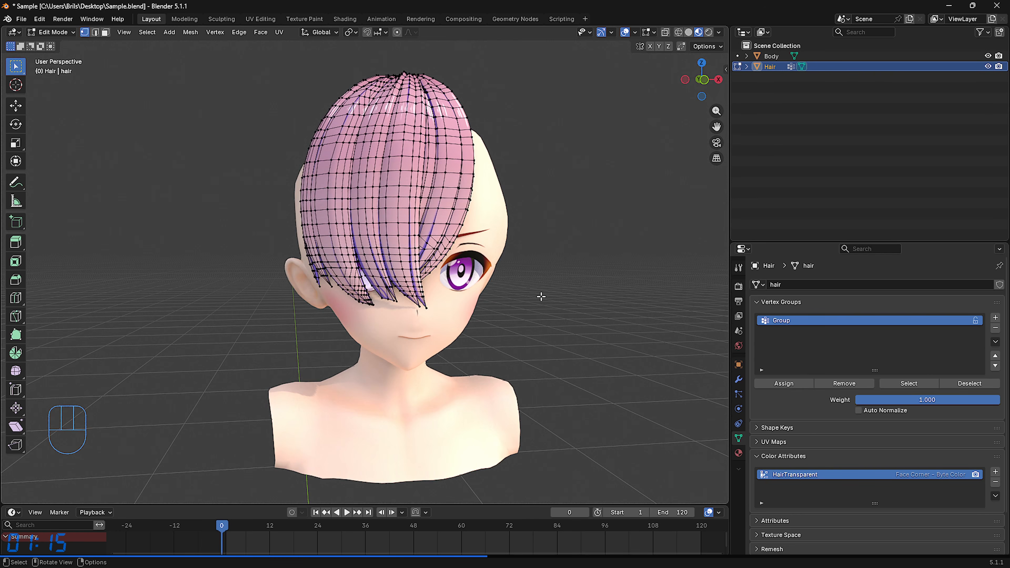
- Box-select the bang tips in wireframe and assign them to the vertex group with weight 1.000
key(z)
key(b)
drag(493, 337, 278, 267)
middle_drag(365, 326, 446, 309)
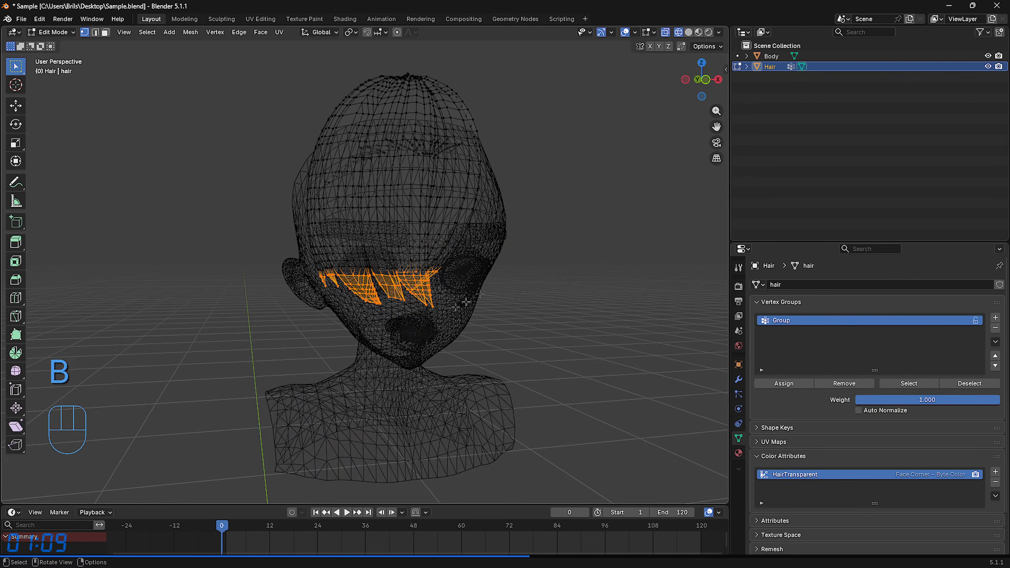
key(z)
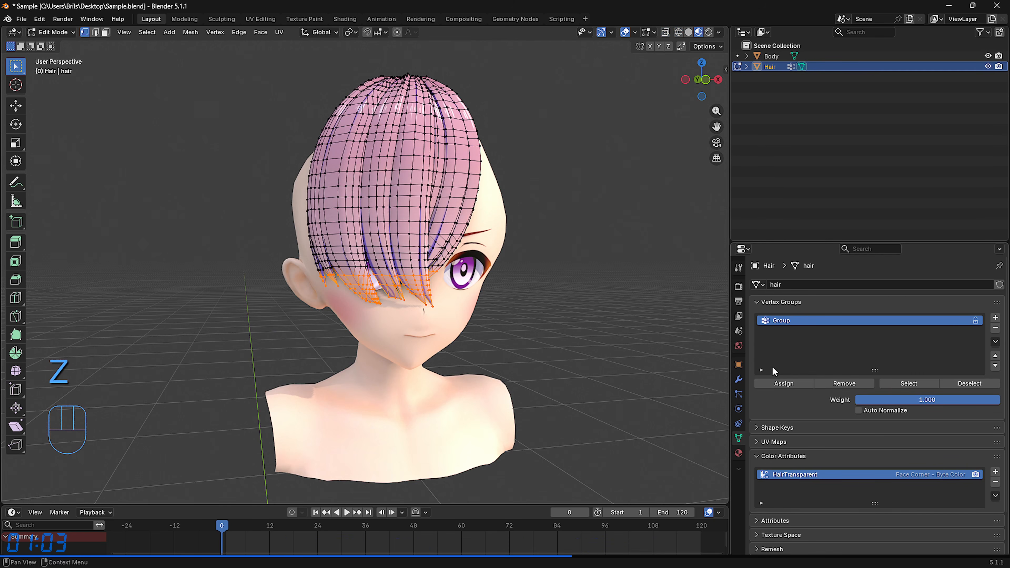
click(797, 383)
- In Weight Paint mode, smooth the group's weights with factor 1.000, 10 iterations and expand/contract 0.160
click(51, 32)
click(61, 90)
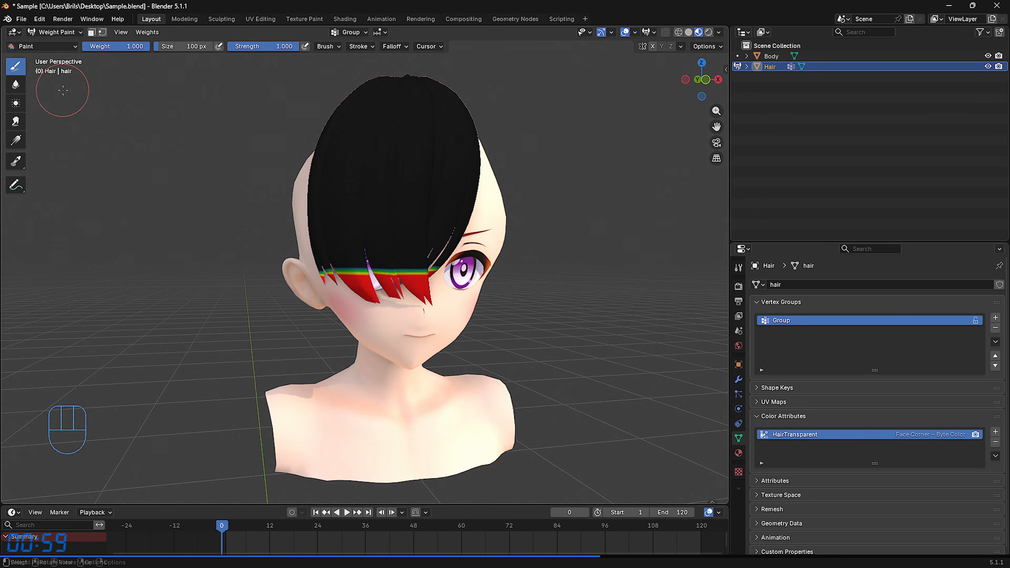
middle_drag(338, 261, 414, 307)
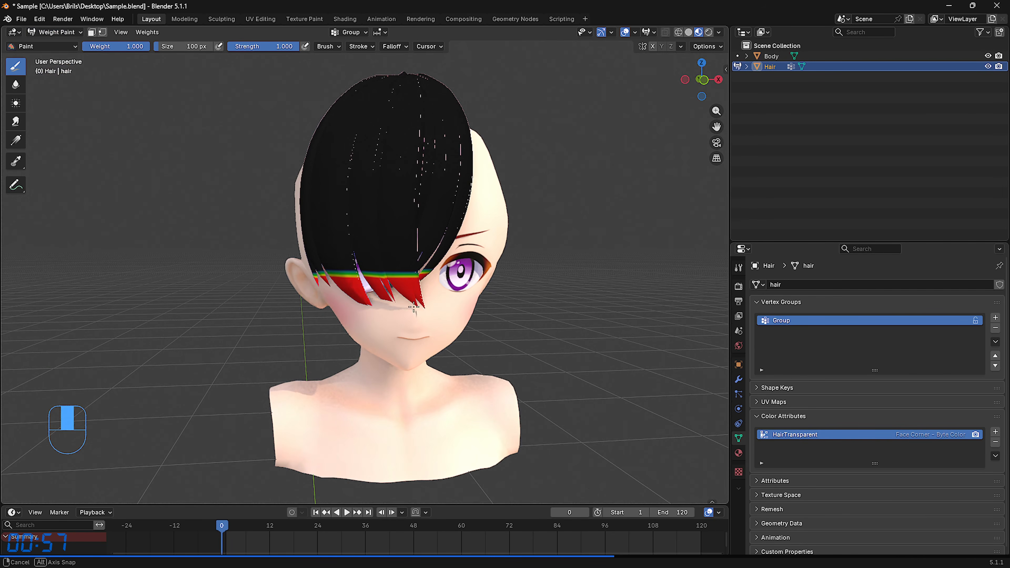
middle_drag(414, 307, 409, 305)
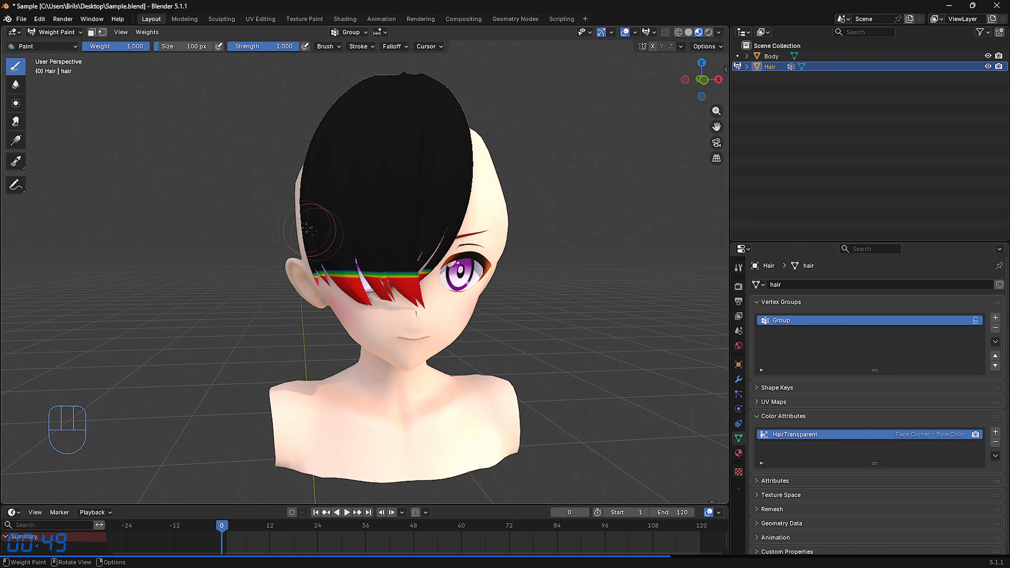
click(148, 32)
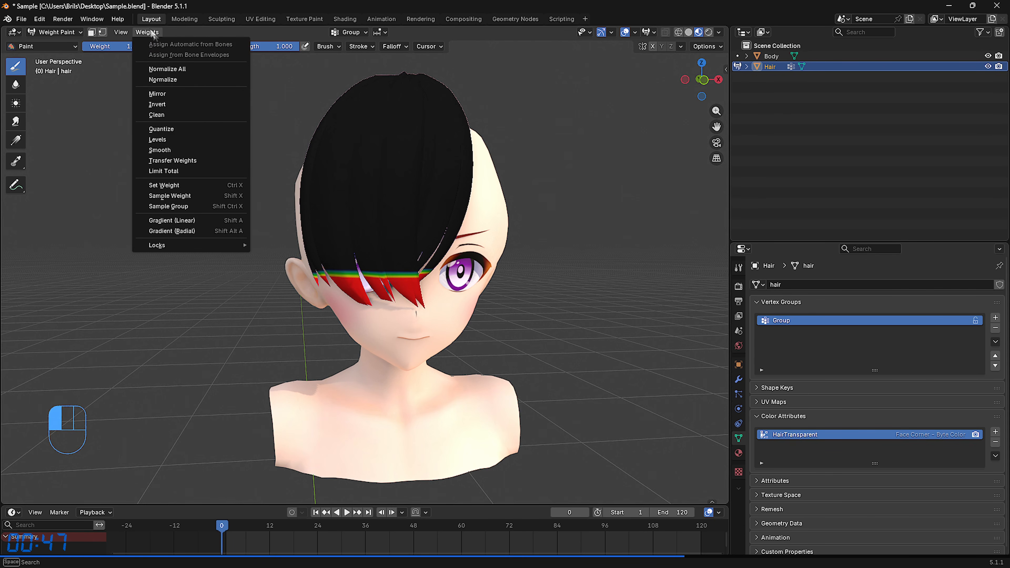
click(185, 153)
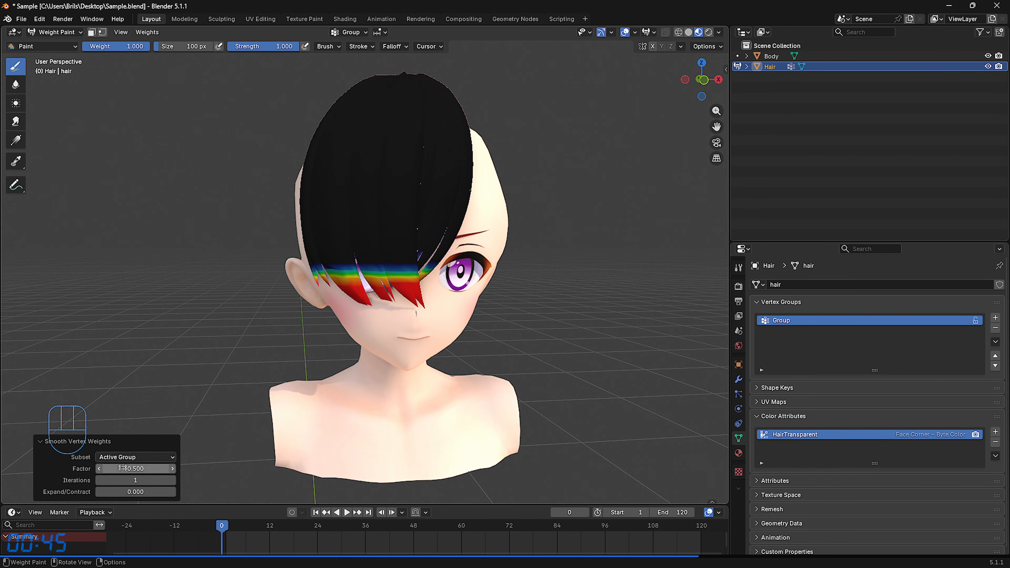
drag(126, 468, 147, 470)
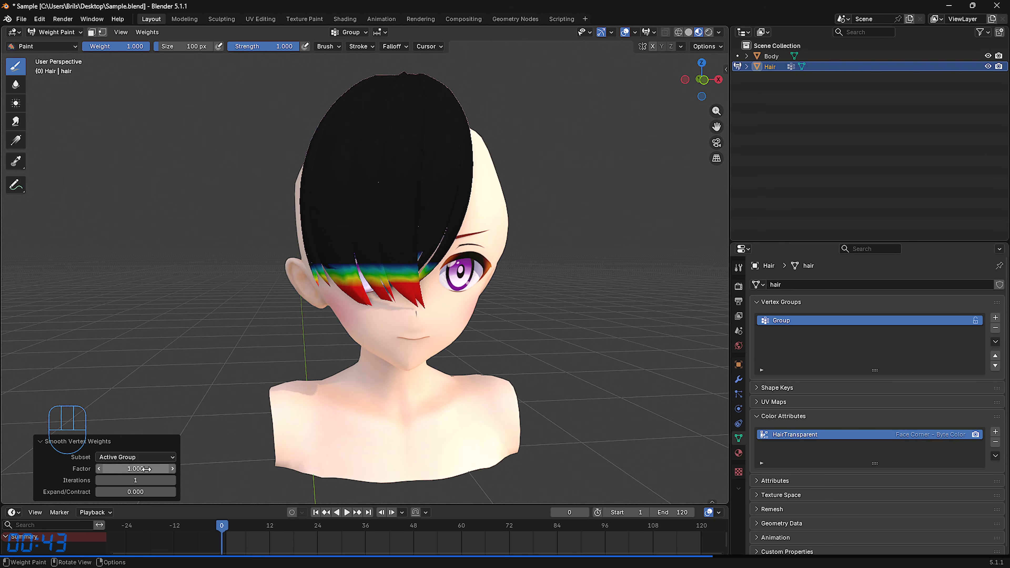
mouse_move(136, 484)
mouse_down()
mouse_move(167, 480)
mouse_move(147, 492)
mouse_move(159, 492)
mouse_up()
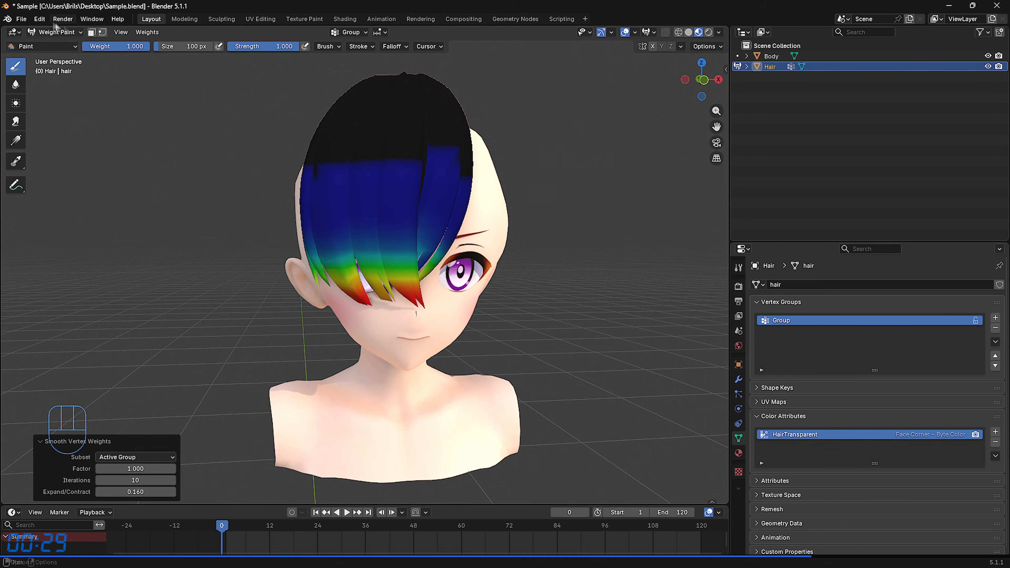
- Return to Vertex Paint mode in solid shading and generate the bangs' vertex color from the weights
click(58, 32)
click(48, 83)
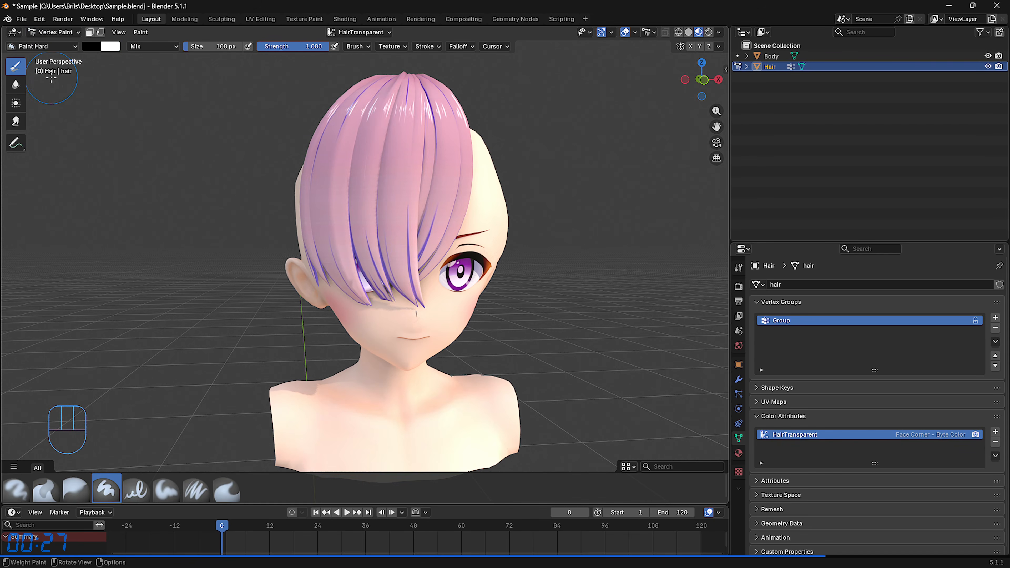
key(z)
click(266, 183)
middle_drag(421, 279, 446, 281)
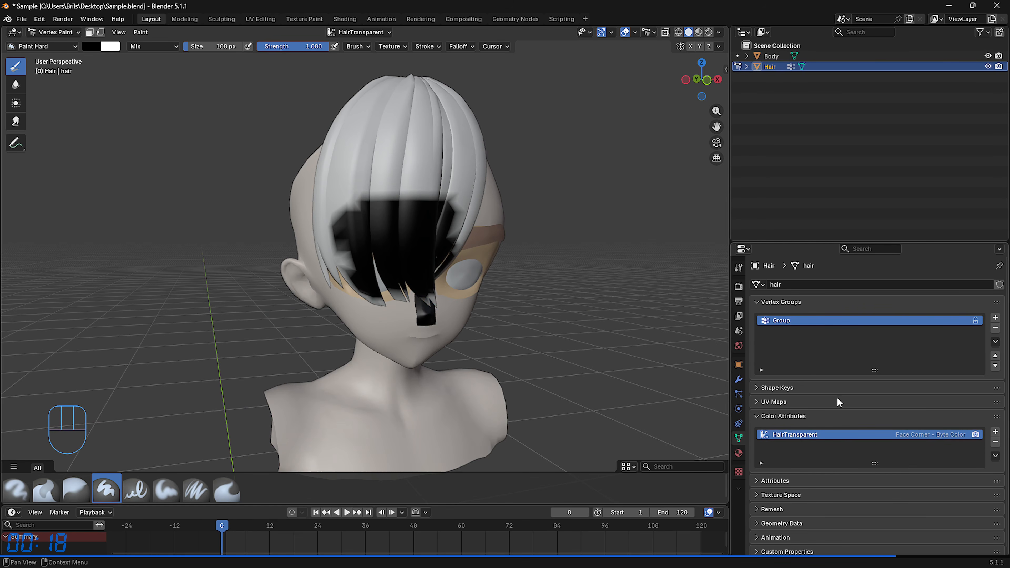
click(142, 34)
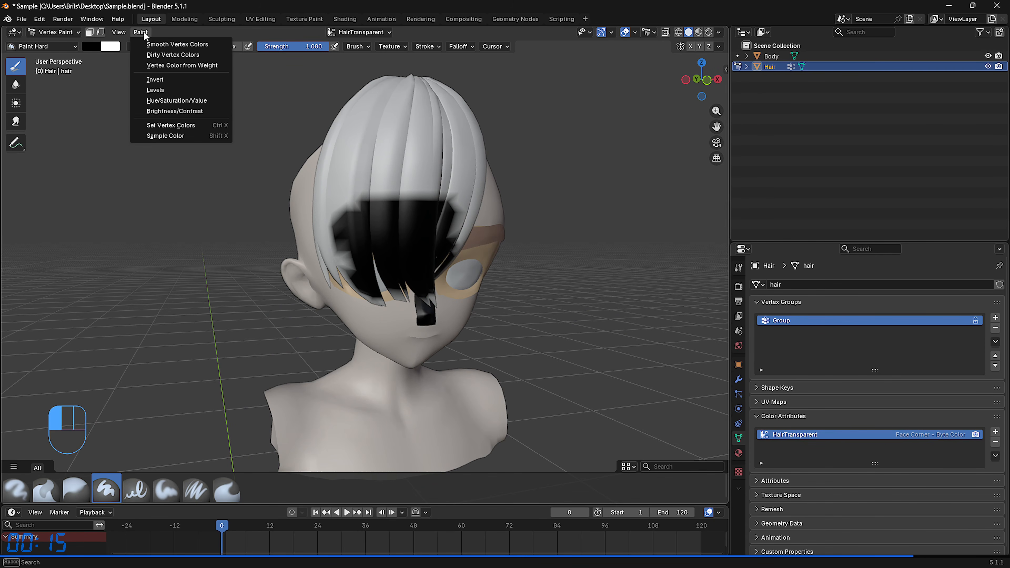
click(218, 66)
mouse_move(544, 322)
middle_down()
mouse_move(509, 321)
mouse_move(557, 323)
middle_up()
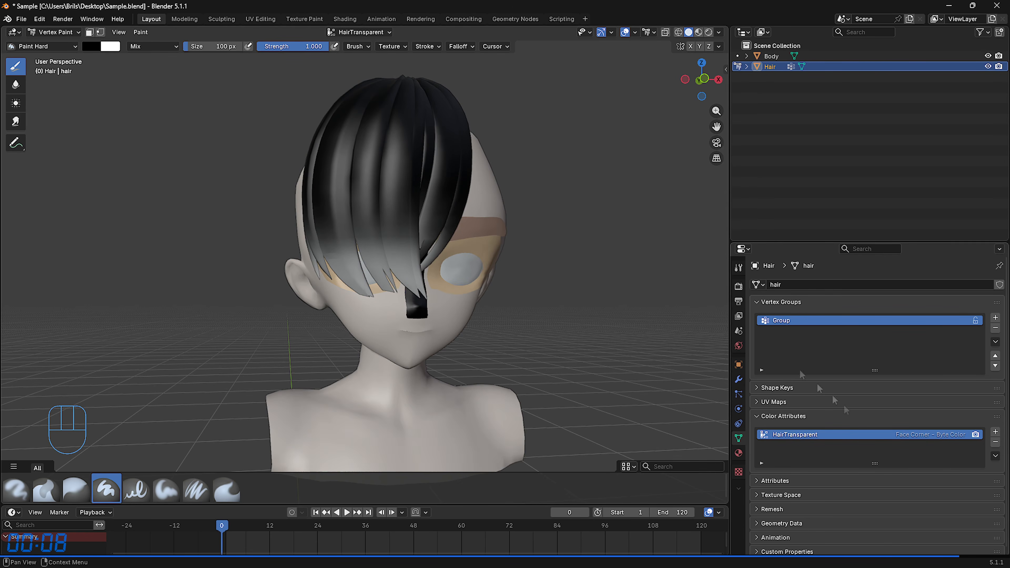
- Remove the vertex group from the hair mesh and collapse the Vertex Groups and Color Attributes sections
click(995, 329)
click(846, 303)
click(807, 344)
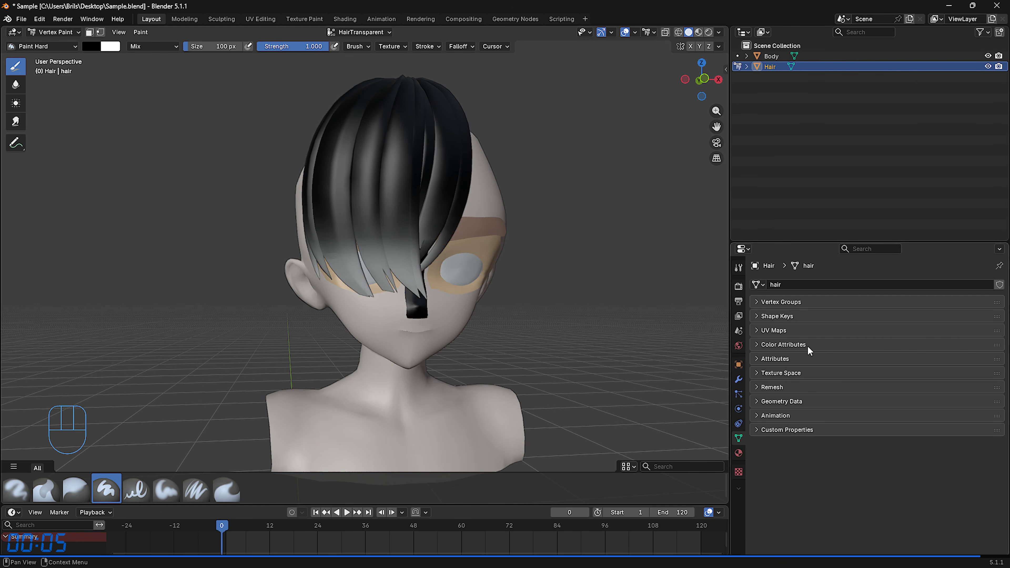
- Reveal all hidden hair geometry in Edit Mode and clear the selection
click(56, 32)
click(62, 46)
key(Tab)
middle_drag(199, 195, 234, 213)
key(alt+h)
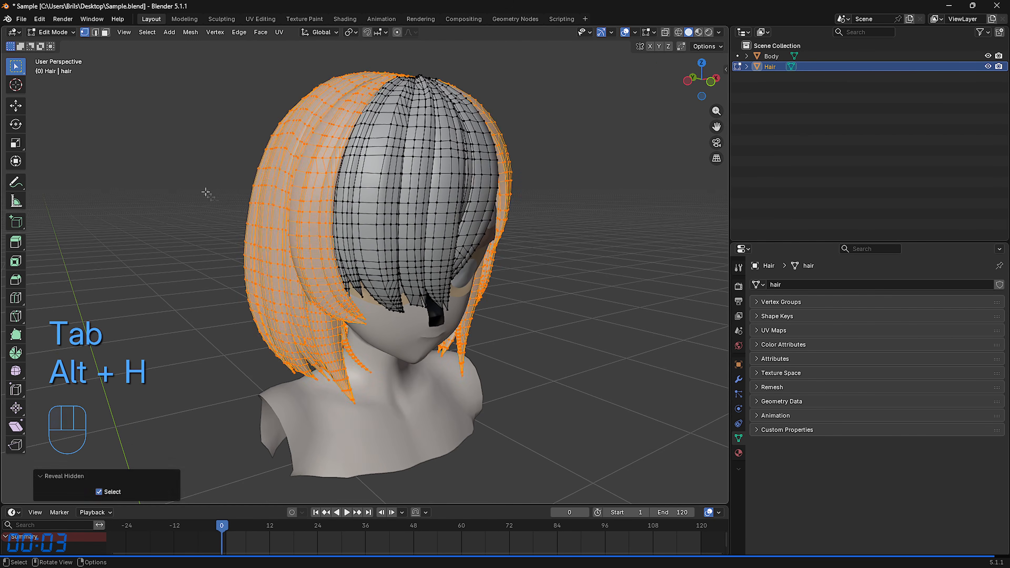
click(218, 199)
- Return to Object Mode and display the model in material preview shading
click(55, 32)
click(58, 44)
key(z)
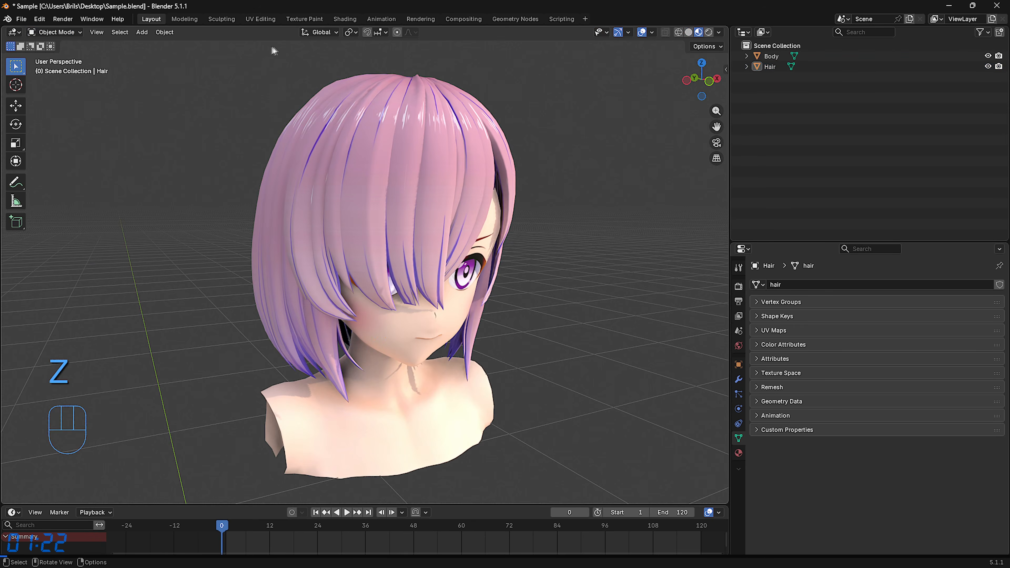
- Switch to the Shading workspace and show the hair mesh's Color Attributes list
click(336, 19)
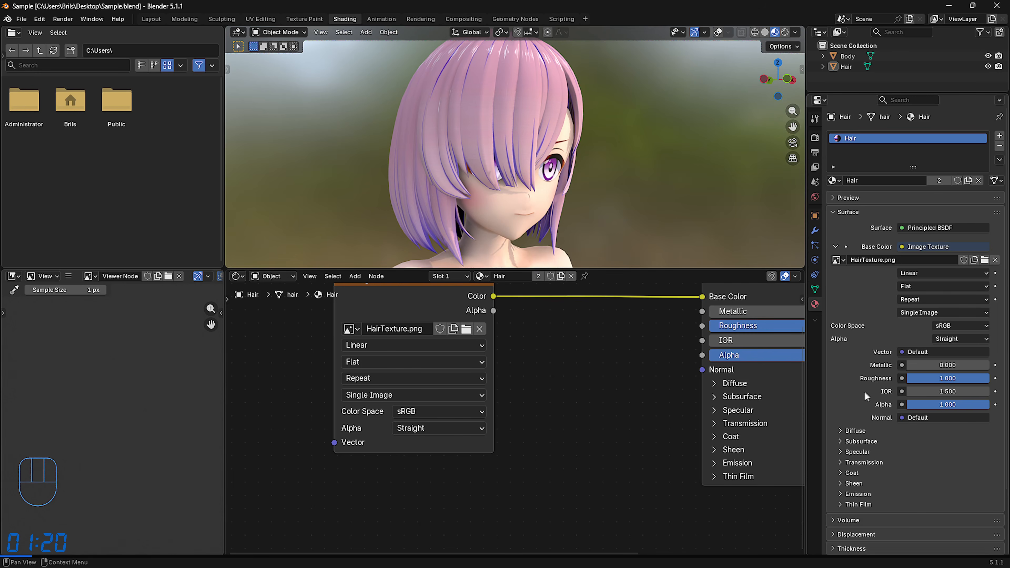
click(814, 289)
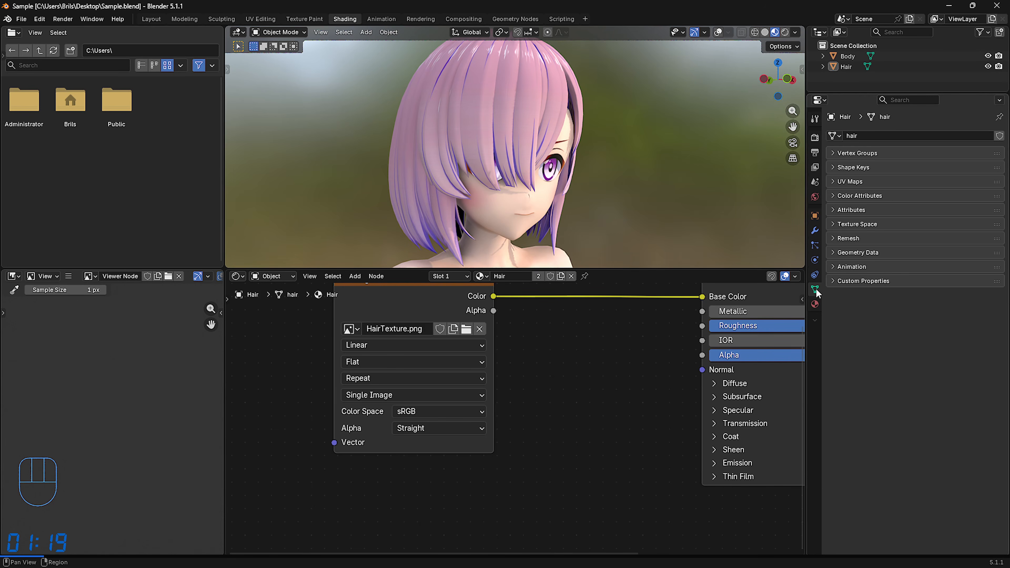
click(871, 196)
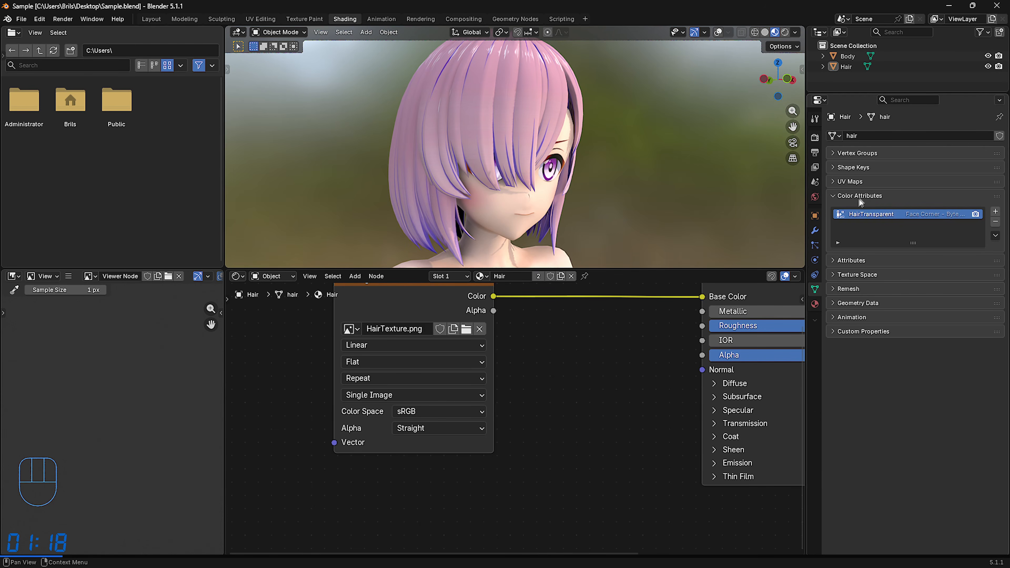
- Add a Color Attribute node below the hair's Image Texture node and assign the HairTransparent attribute to it
key(shift+a)
click(569, 402)
text(color att)
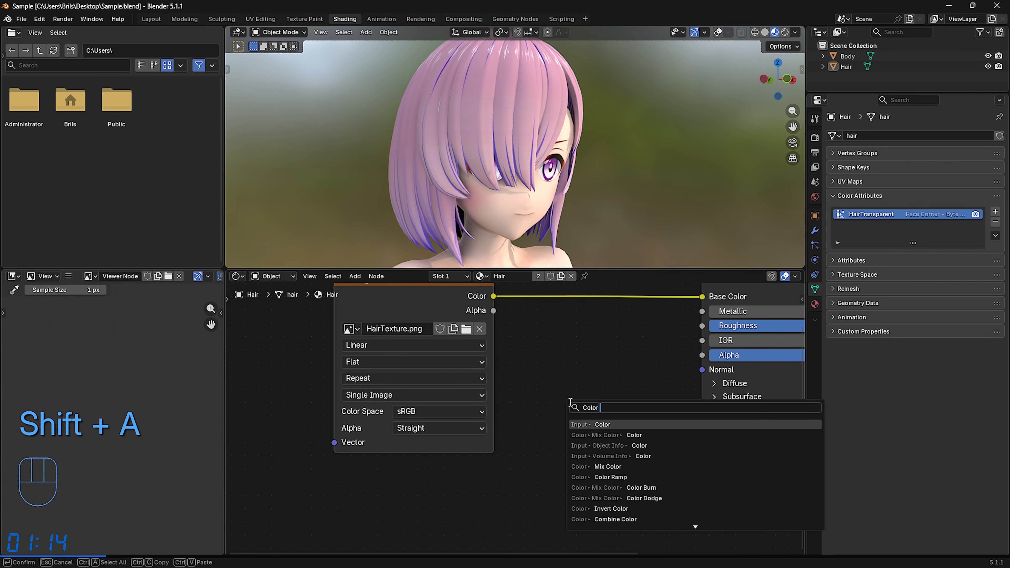
click(631, 424)
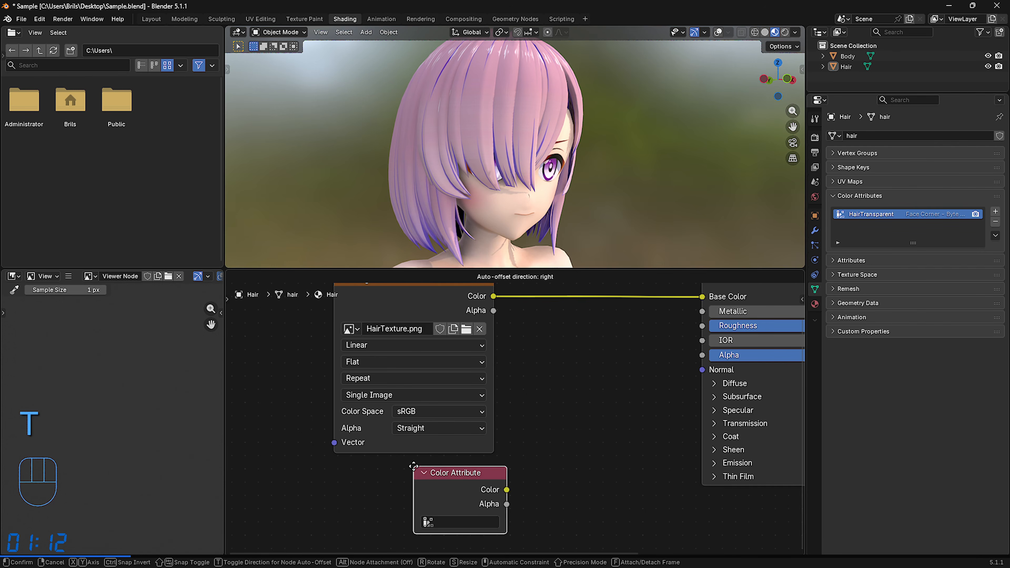
click(415, 471)
click(475, 522)
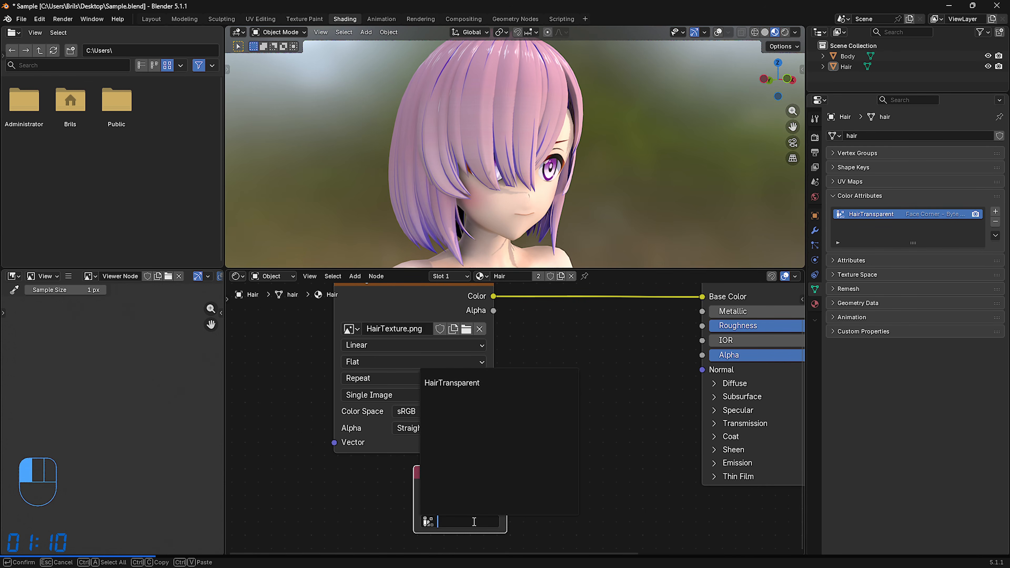
click(504, 385)
click(558, 445)
- Preview the color attribute on Base Color, link its color to Alpha, and reconnect the hair texture's color to Base Color
middle_drag(611, 447, 513, 447)
drag(409, 489, 604, 327)
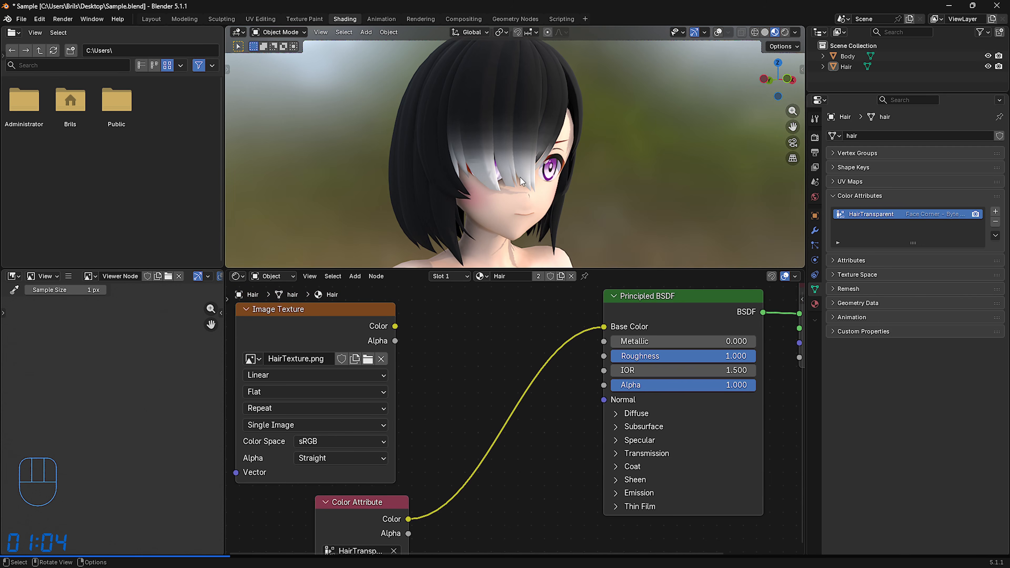
drag(410, 519, 603, 385)
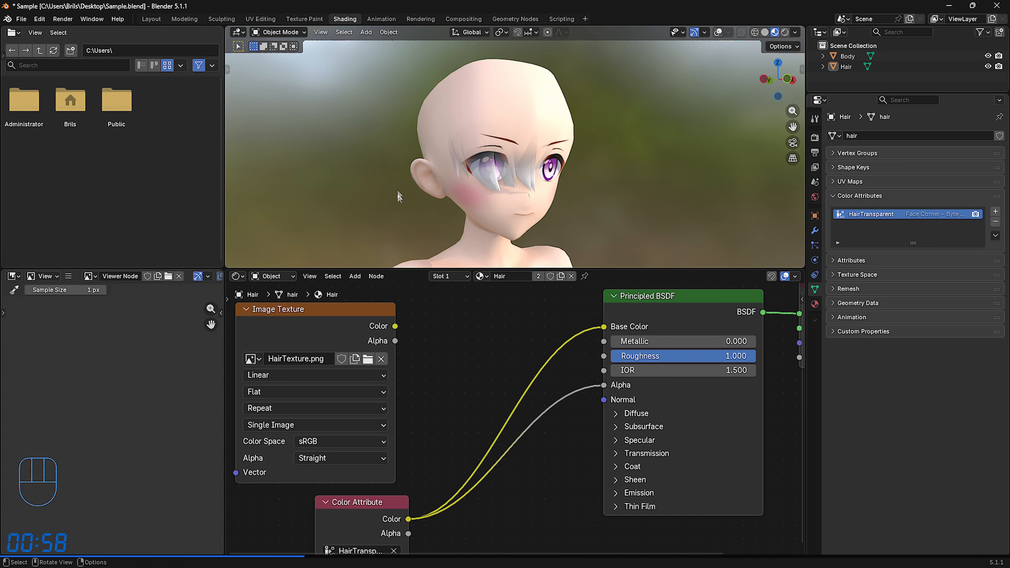
drag(395, 326, 604, 326)
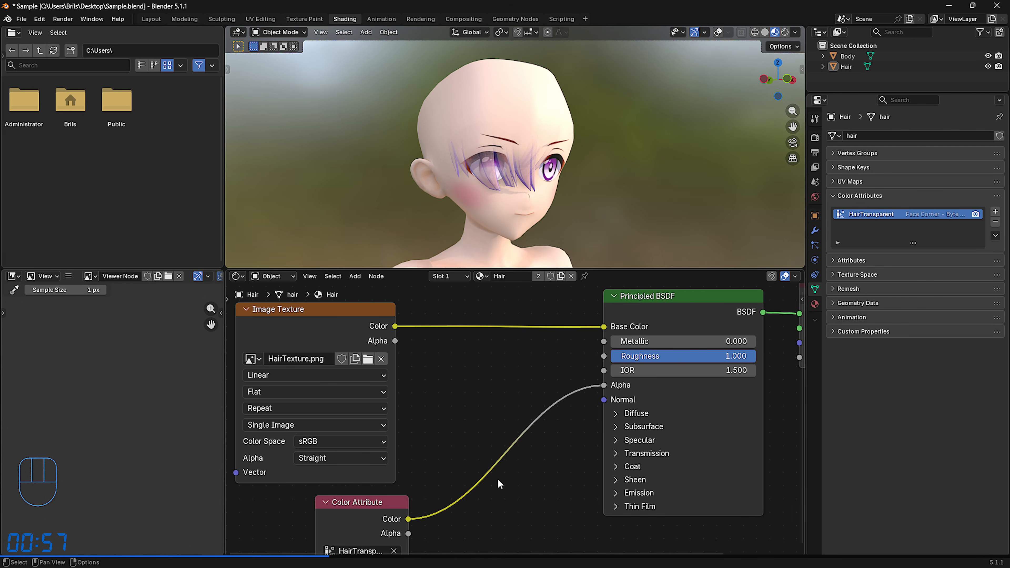
- Insert a Color Ramp node between the Color Attribute node and the Principled BSDF's Alpha input
middle_drag(505, 469, 516, 398)
drag(418, 447, 474, 444)
text(Color Ramp)
key(Return)
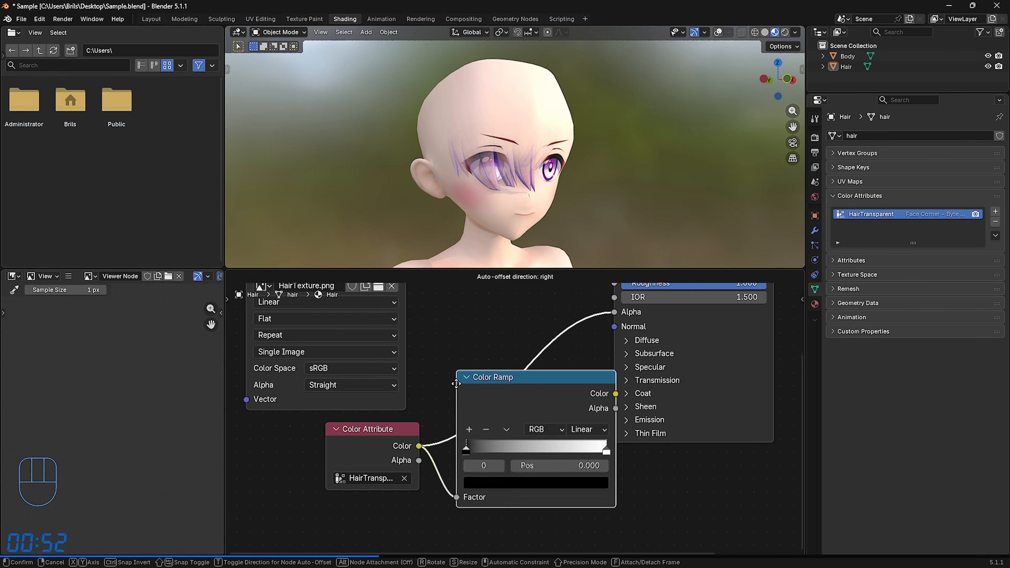
click(462, 411)
- Invert the color ramp by making its first stop white and its last stop black
click(464, 450)
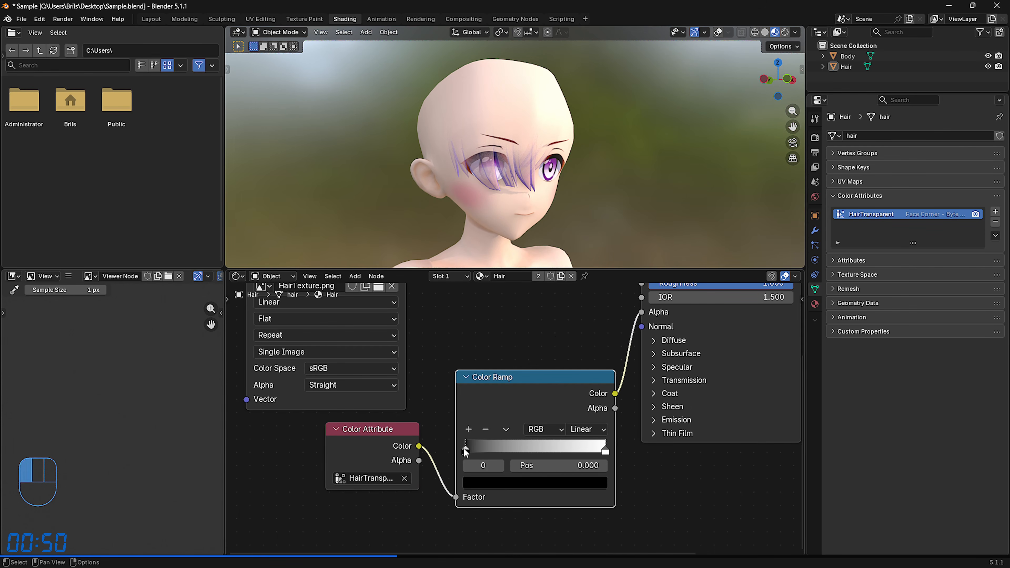
click(486, 483)
mouse_move(491, 432)
mouse_down()
mouse_move(591, 435)
mouse_move(473, 432)
mouse_up()
click(606, 452)
click(590, 482)
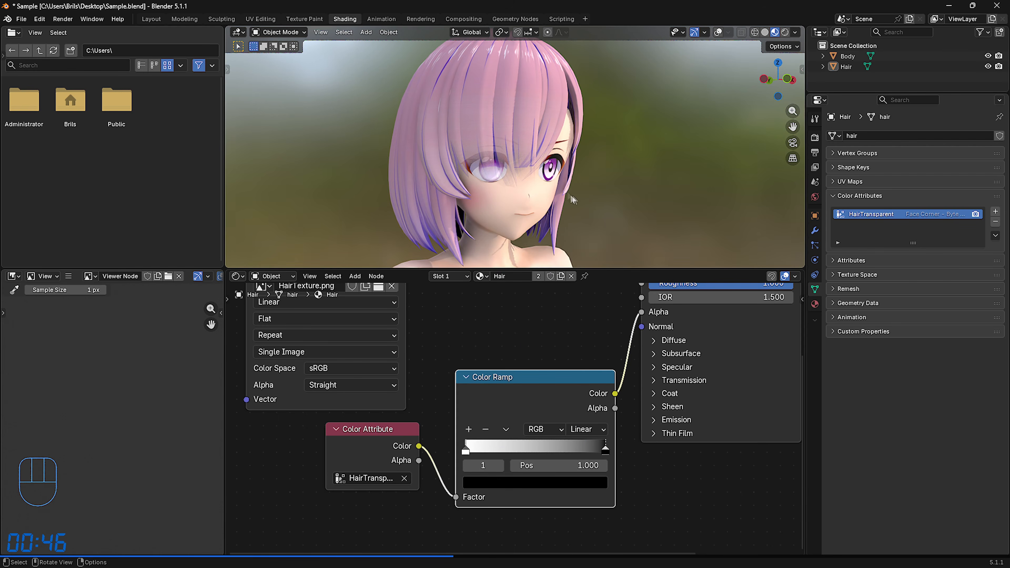
- Try Ease interpolation on the color ramp, and switch it to B-Spline
click(594, 432)
click(584, 463)
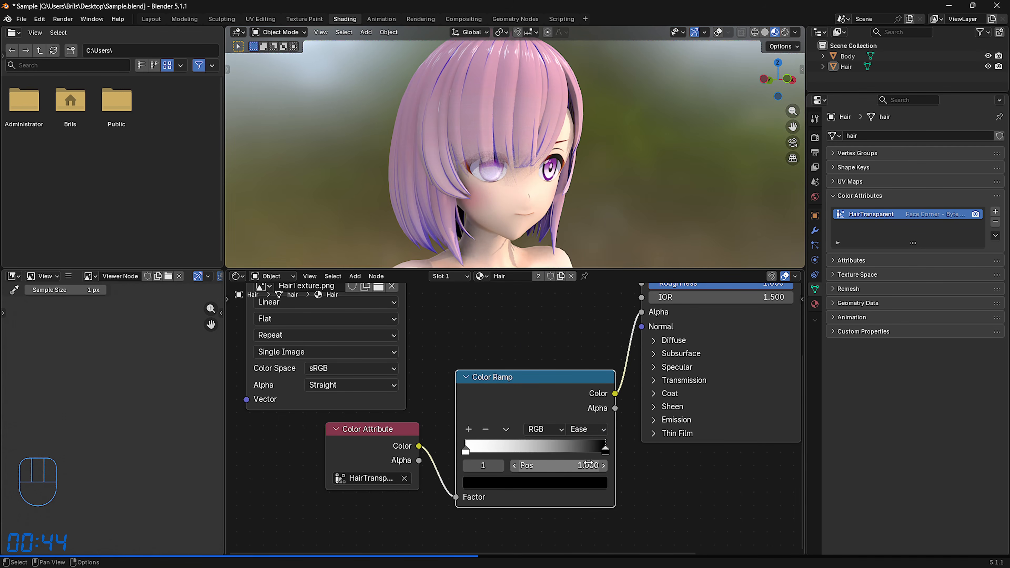
click(593, 430)
click(589, 506)
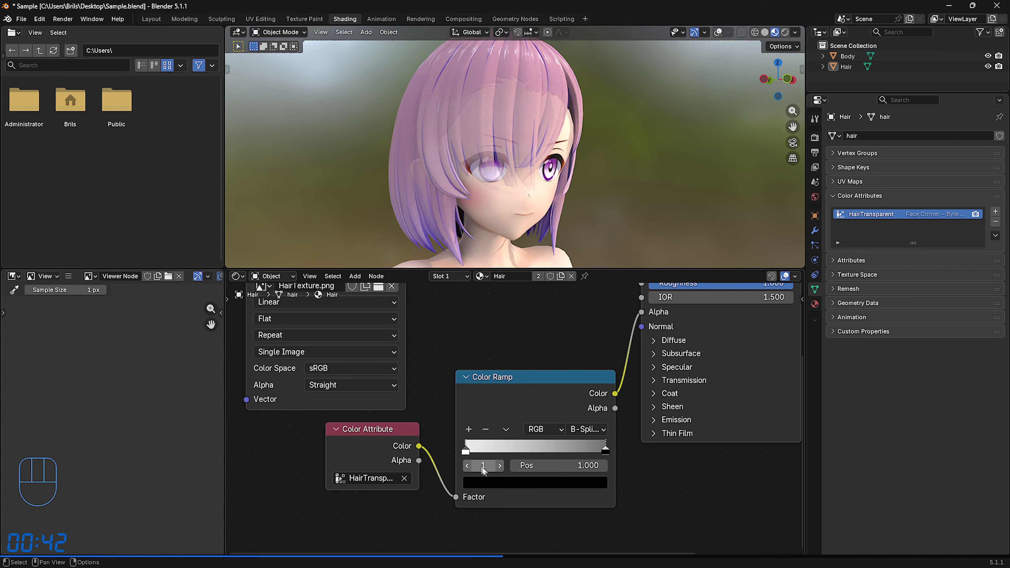
- Set the color ramp's white stop to position 0.1 and its black stop to position 0.8
click(465, 451)
click(564, 465)
text(0.1)
key(Return)
drag(480, 451, 517, 448)
right_click(517, 449)
click(605, 450)
click(579, 469)
text(0.8)
key(Return)
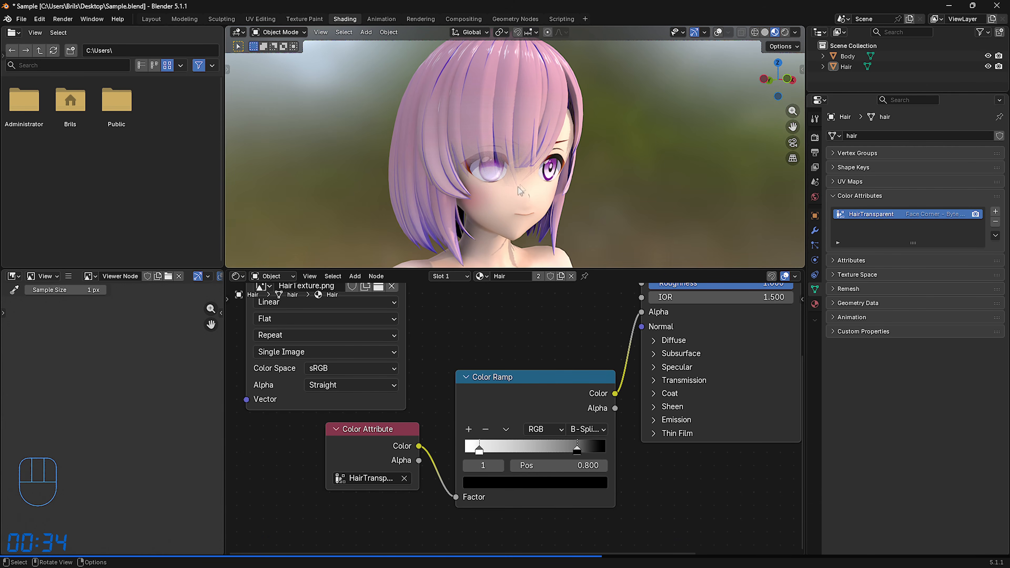
- Lighten the color ramp's end stop to a dark grey with an HSV value of 0.25
click(563, 483)
mouse_move(568, 429)
mouse_down()
mouse_move(592, 429)
mouse_move(580, 430)
mouse_up()
click(511, 430)
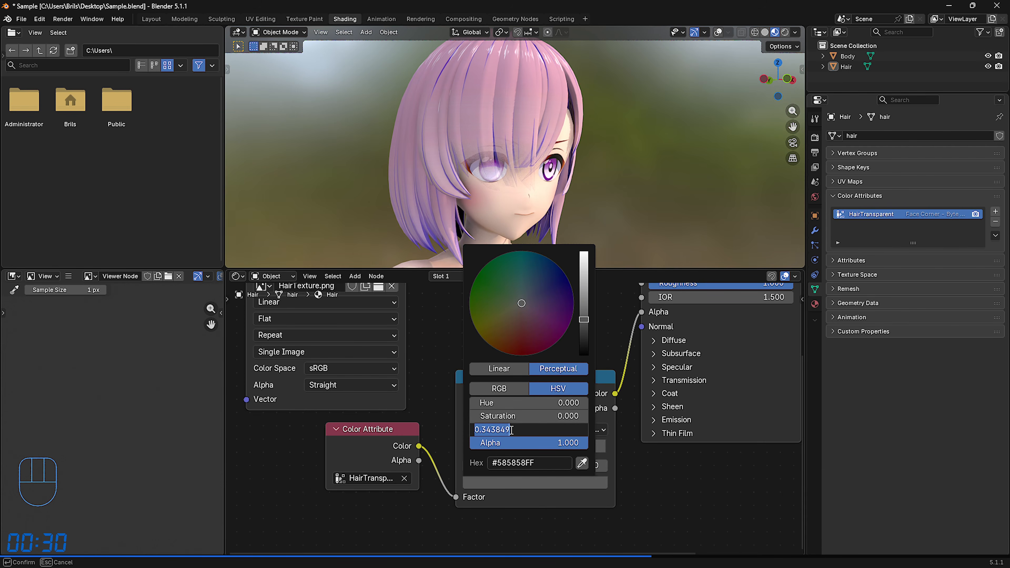
text(.25)
key(Return)
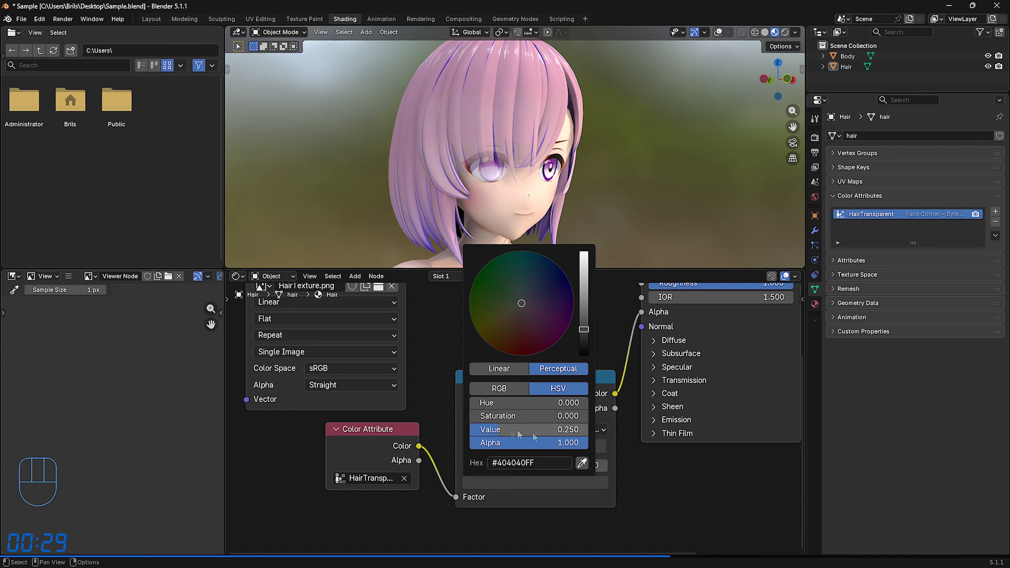
click(687, 499)
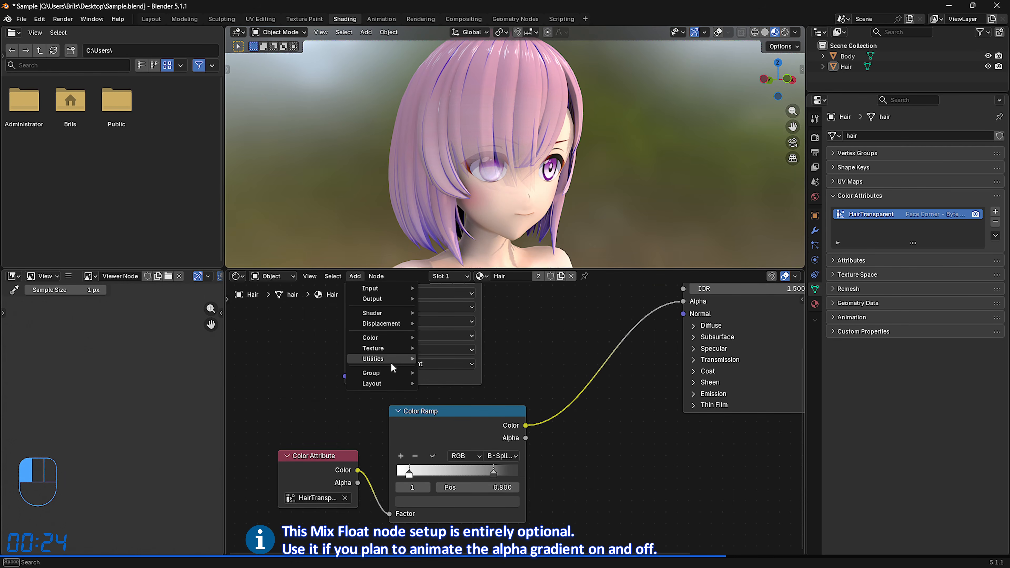
- Insert a Float Mix node before the Alpha input, with Factor at 1 and the color ramp feeding its B input
mouse_move(392, 365)
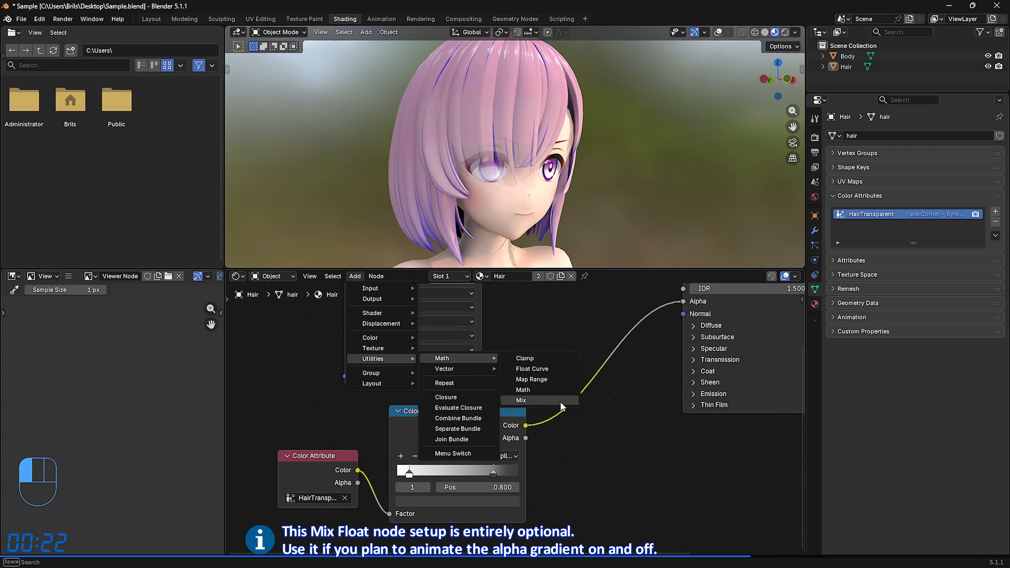
click(561, 402)
click(579, 370)
drag(576, 441, 564, 468)
middle_drag(669, 465, 621, 466)
text(1)
key(Return)
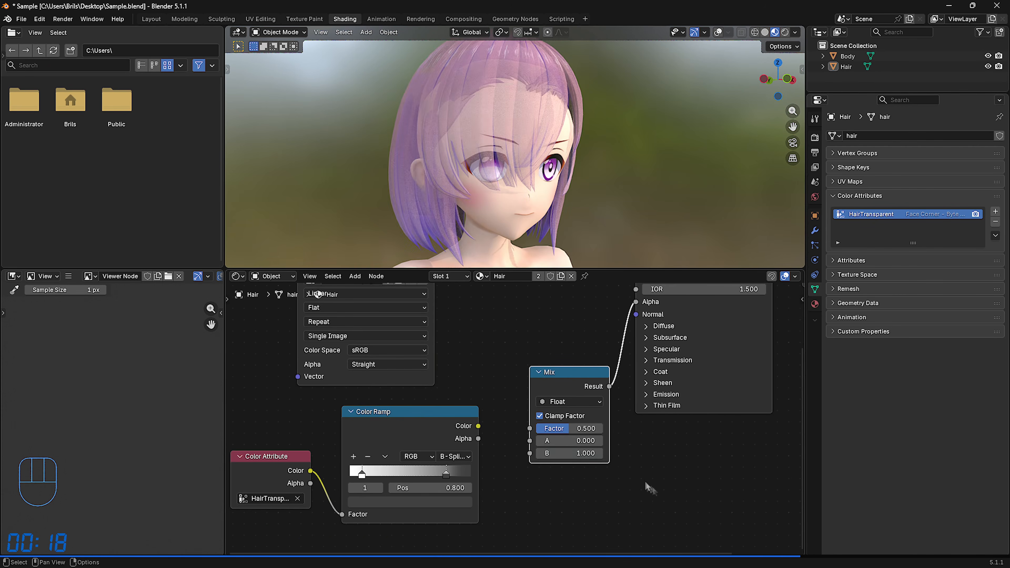
drag(569, 429, 603, 428)
drag(478, 426, 530, 453)
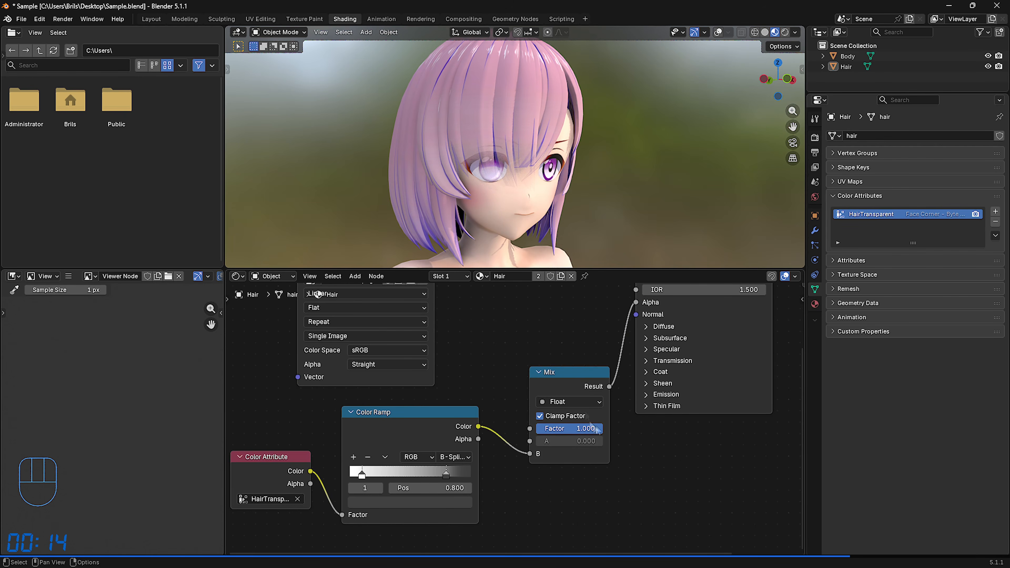
- Set the Mix node's Factor to 0 and A to 1, and label the node Alpha Gradient
drag(585, 429, 540, 428)
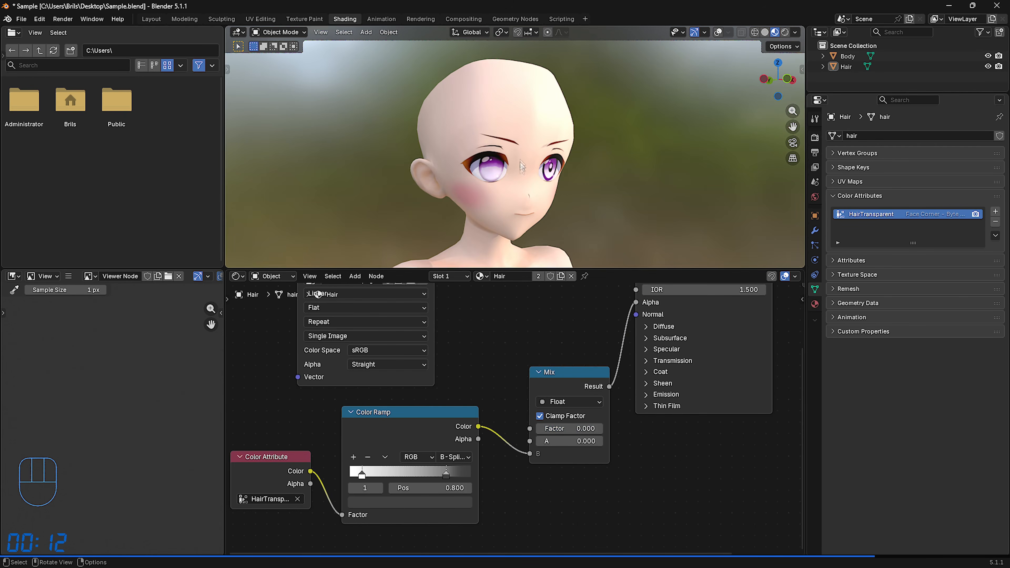
key(Return)
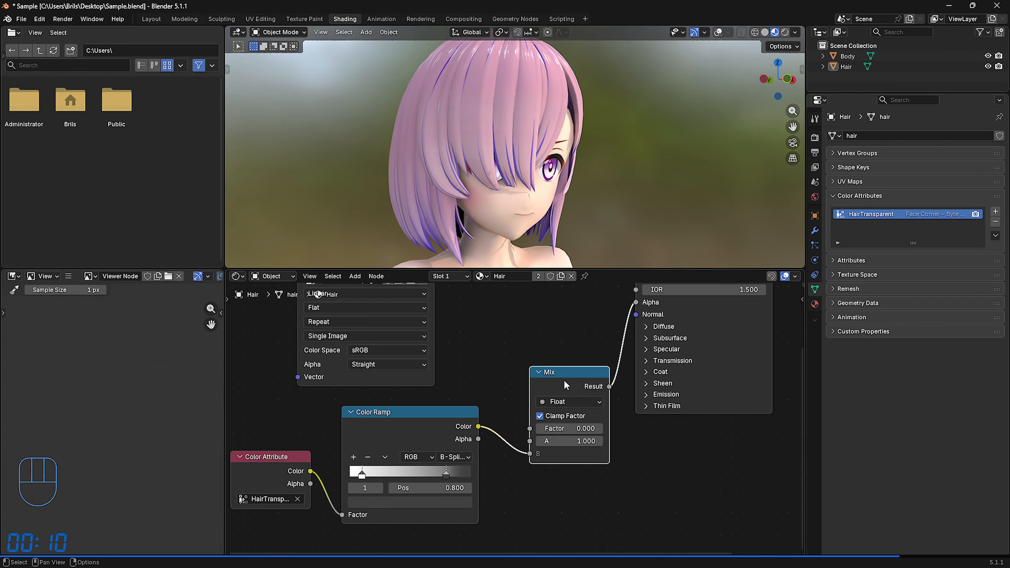
key(F2)
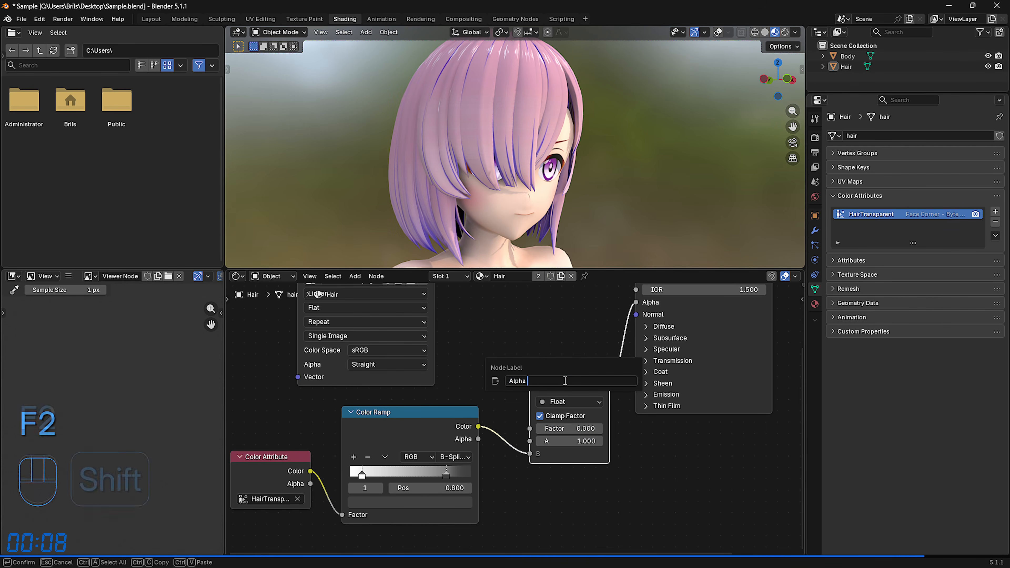
- Group the Color Attribute, Color Ramp and Mix nodes in a frame labelled Alpha Gradient
middle_drag(566, 496, 607, 487)
drag(623, 502, 332, 430)
right_click(437, 421)
click(437, 420)
drag(526, 343, 477, 406)
middle_drag(416, 412, 481, 350)
key(F2)
text(Alpha Gra)
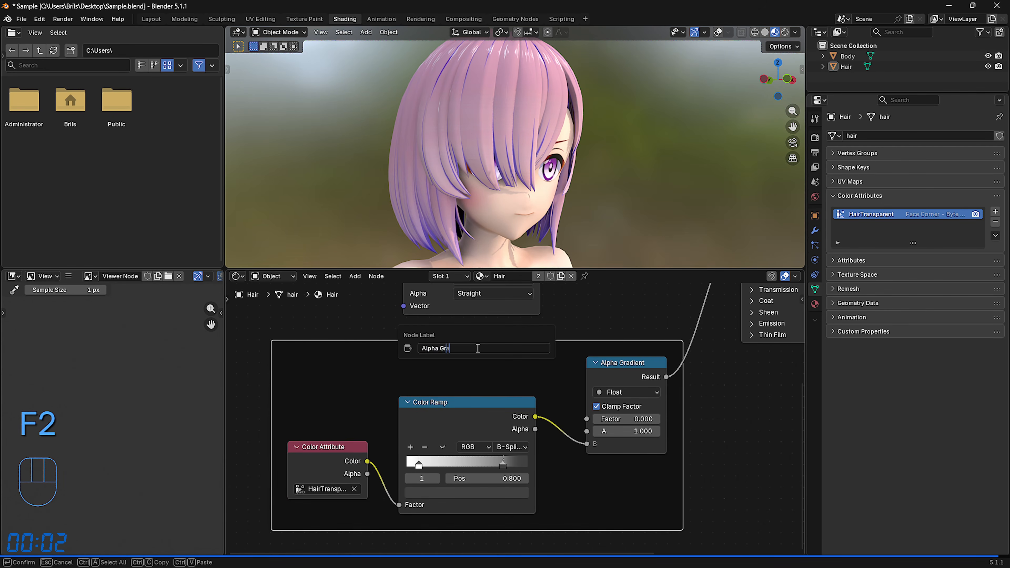
text(dient)
key(Return)
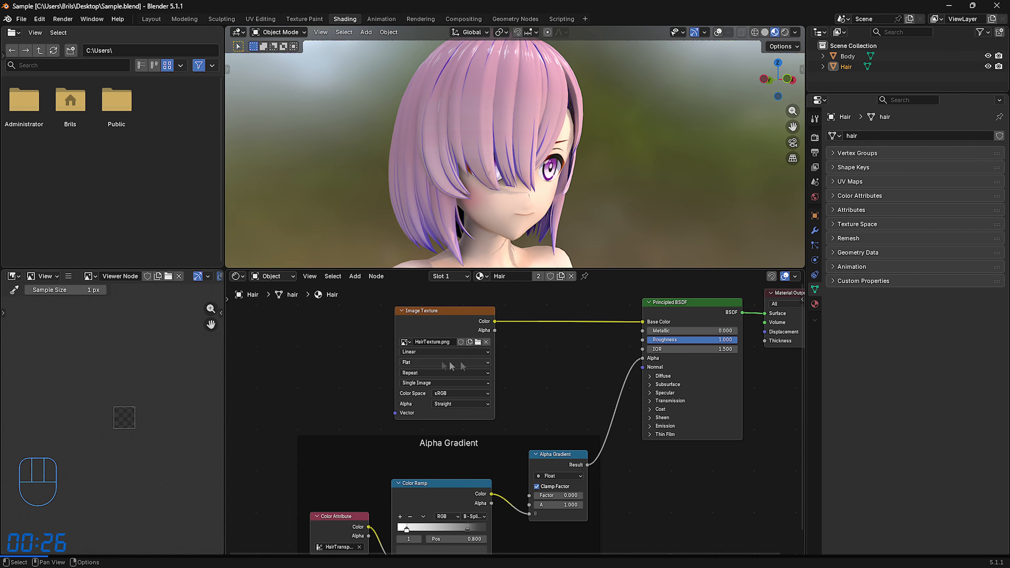
- Replace the gradient's Alpha link with the hair texture's alpha output, and display HairTexture.png in the image editor
drag(640, 358, 626, 355)
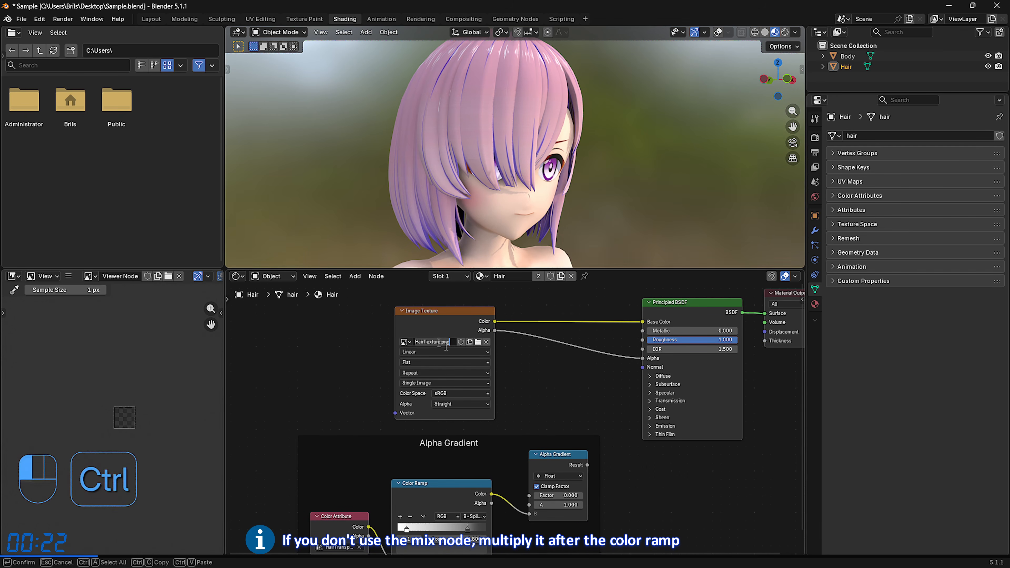
click(562, 395)
click(94, 276)
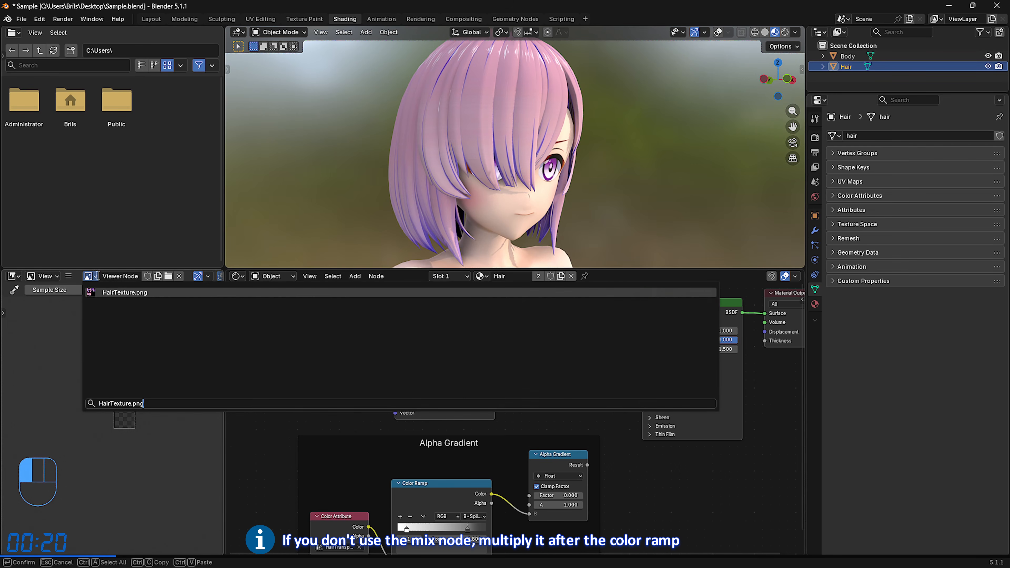
click(139, 296)
scroll(100, 439, down, 2)
middle_drag(96, 440, 120, 434)
scroll(137, 437, up, 2)
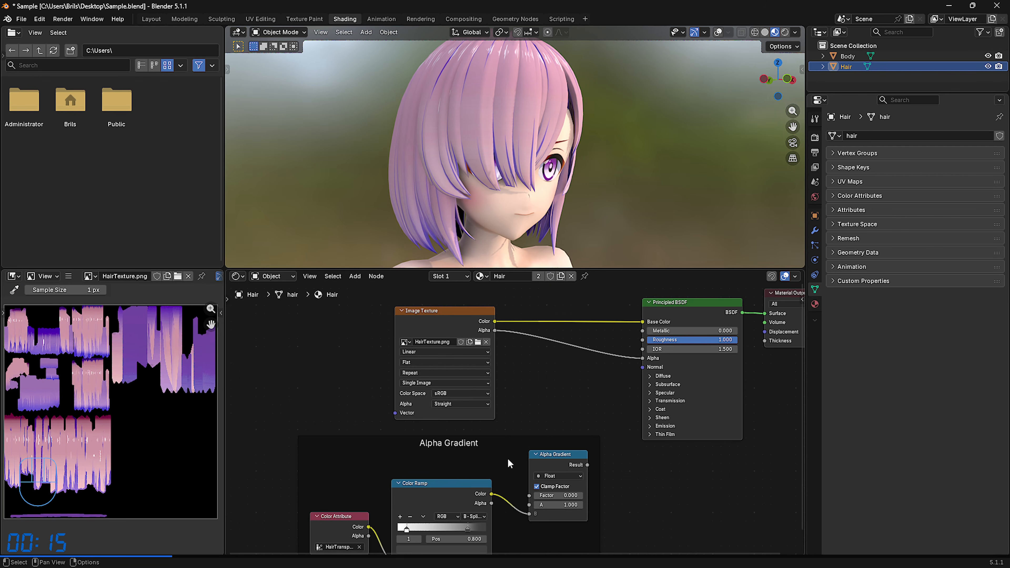
- Detach the texture's alpha from the Principled BSDF and add a Multiply math node fed by the Alpha Gradient result
drag(643, 358, 628, 361)
click(601, 355)
scroll(602, 461, up, 2)
middle_drag(601, 460, 547, 459)
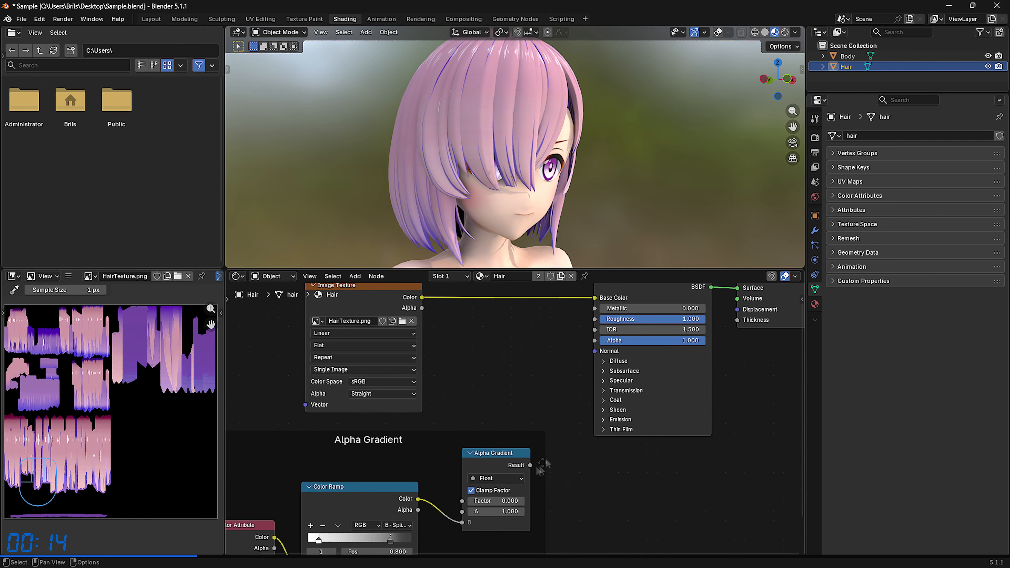
drag(531, 465, 548, 374)
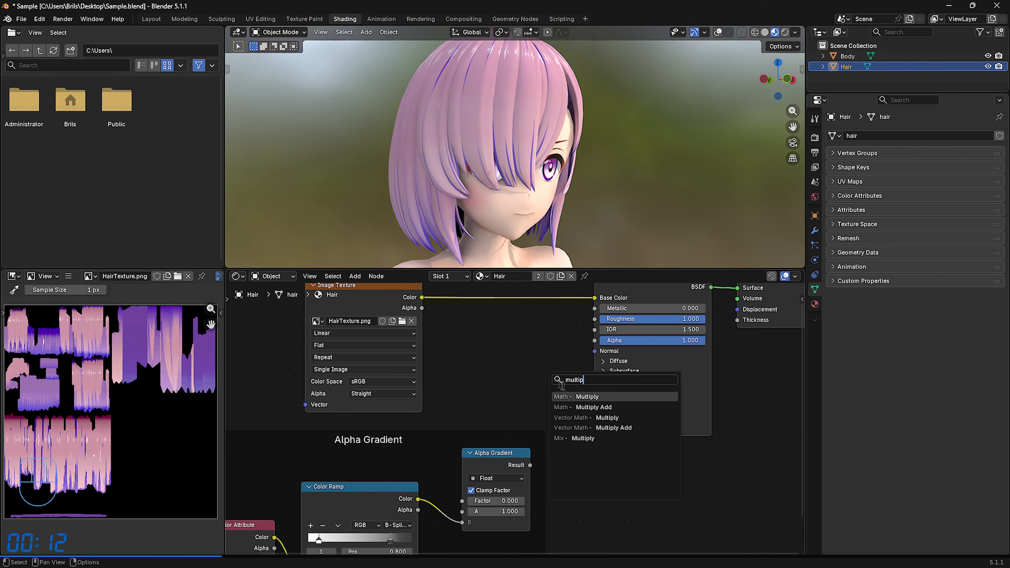
click(591, 396)
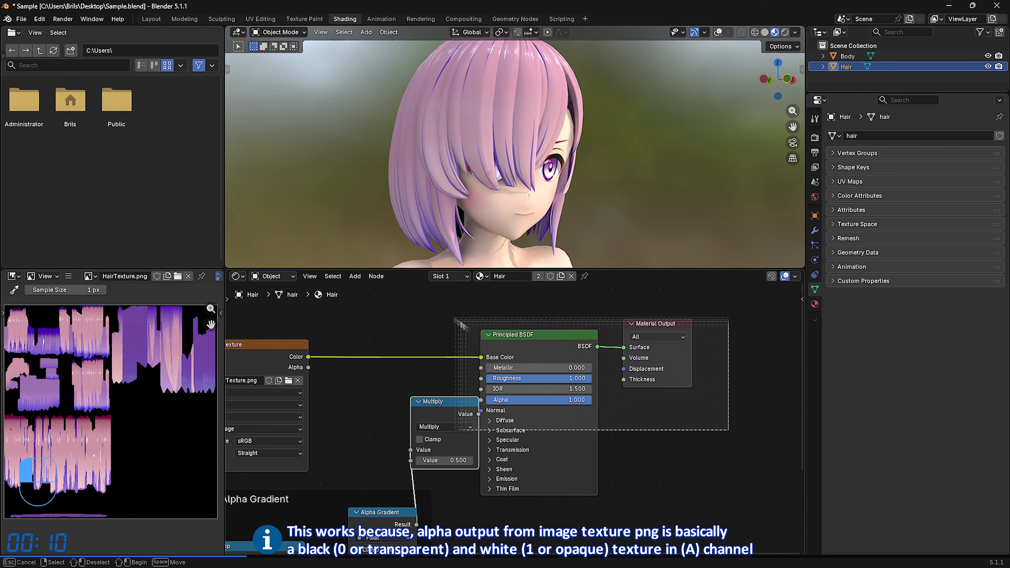
click(520, 410)
- Multiply the hair texture's alpha by the gradient result with Clamp enabled, and feed the product into the Principled BSDF's Alpha
middle_drag(521, 410, 557, 358)
scroll(557, 358, up, 2)
drag(510, 402, 508, 418)
middle_drag(508, 417, 521, 423)
drag(318, 315, 523, 407)
drag(566, 353, 523, 342)
drag(560, 354, 605, 349)
- Set the Alpha Gradient mix node's Factor to 1
middle_drag(515, 502, 629, 433)
scroll(629, 433, up, 1)
middle_drag(617, 488, 717, 435)
drag(597, 421, 668, 420)
middle_drag(725, 389, 732, 498)
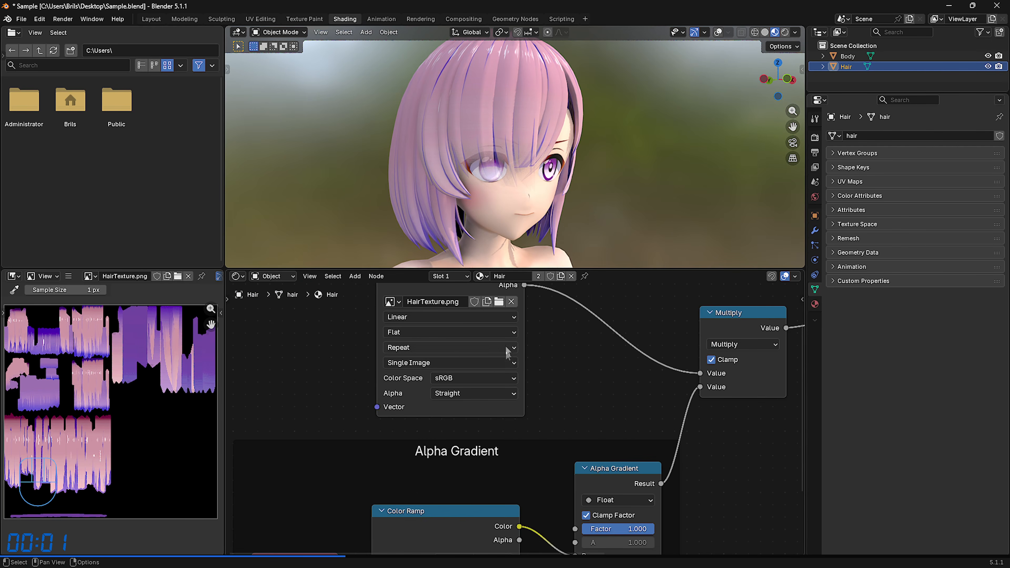
middle_drag(680, 437, 666, 345)
drag(615, 438, 610, 438)
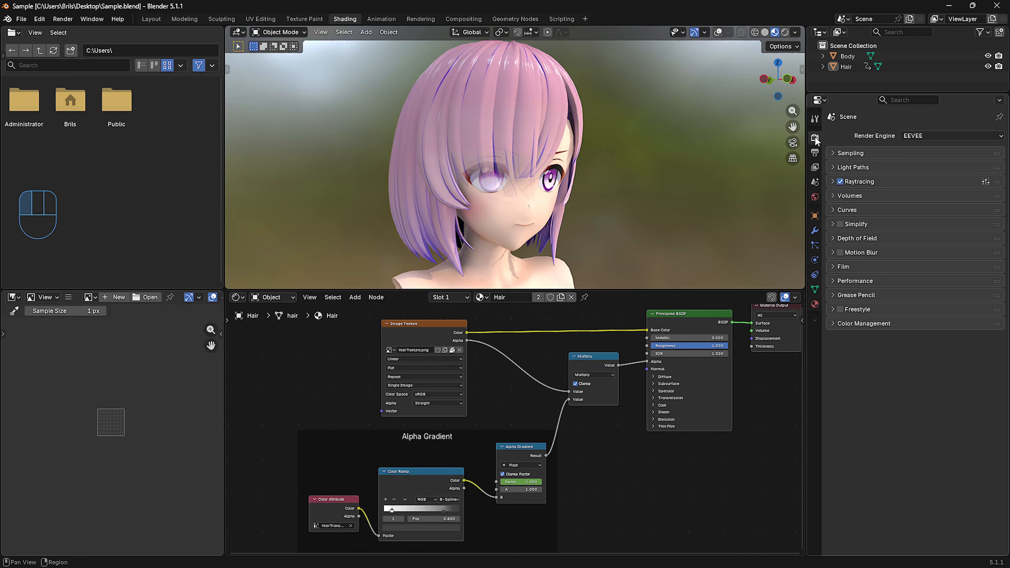
- Switch the render engine to Cycles and show the Bake settings
click(932, 136)
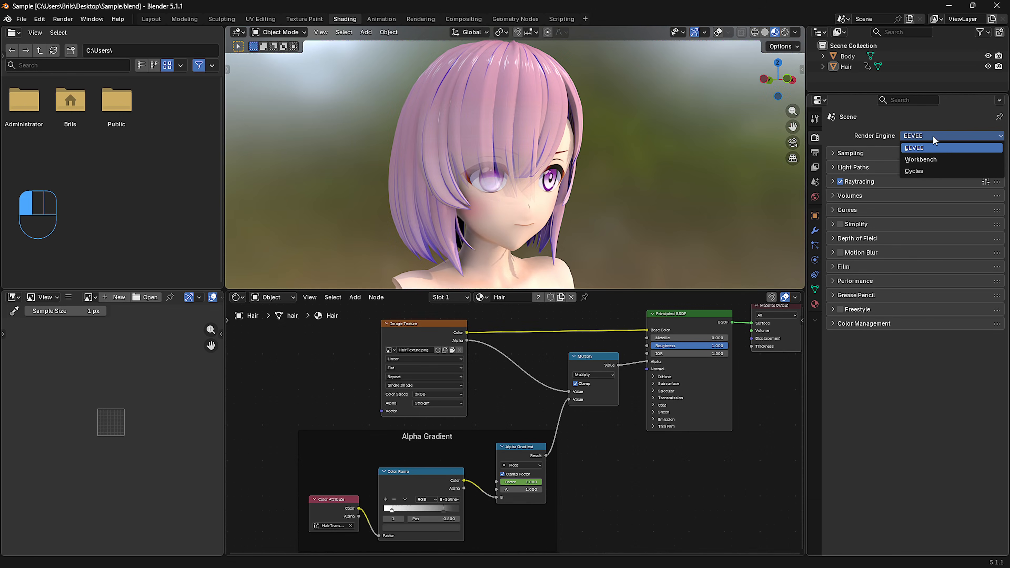
click(915, 171)
click(854, 443)
scroll(859, 416, down, 8)
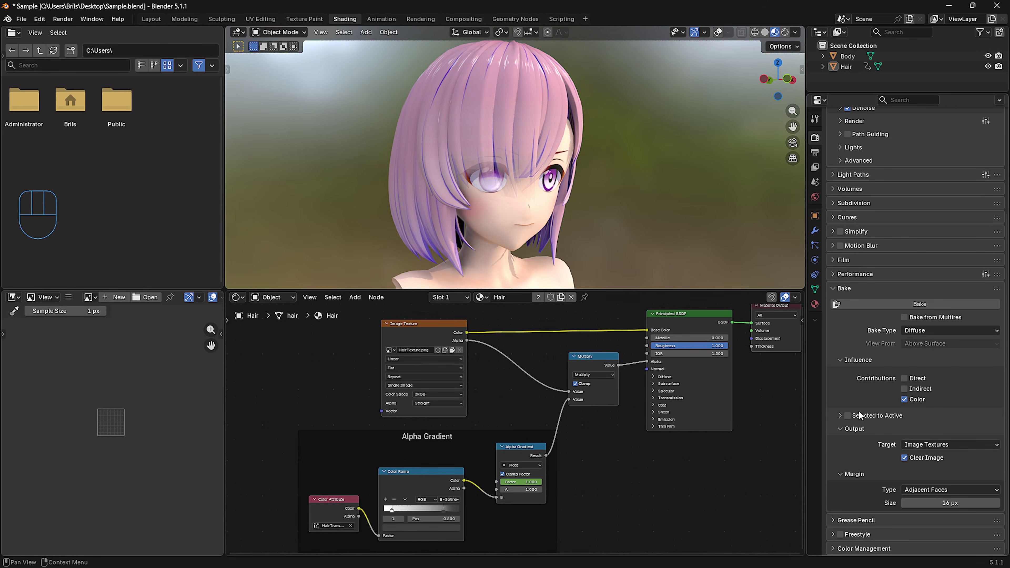
scroll(493, 383, up, 2)
- Add an unconnected Image Texture node below the Principled BSDF in the hair material
key(shift+a)
text(image texture)
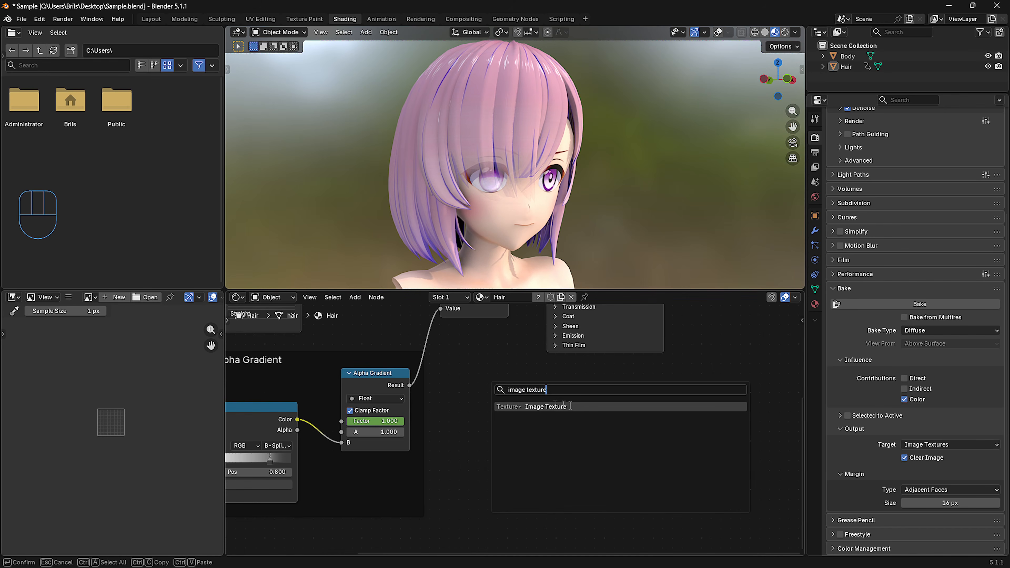
click(579, 409)
click(517, 398)
- Create a new 2048 × 2048 px image named AlphaGradient_Baked in the unconnected Image Texture node
click(494, 434)
text(AlphaGradient_Baked)
key(Return)
drag(571, 447, 571, 458)
text(2048)
key(Return)
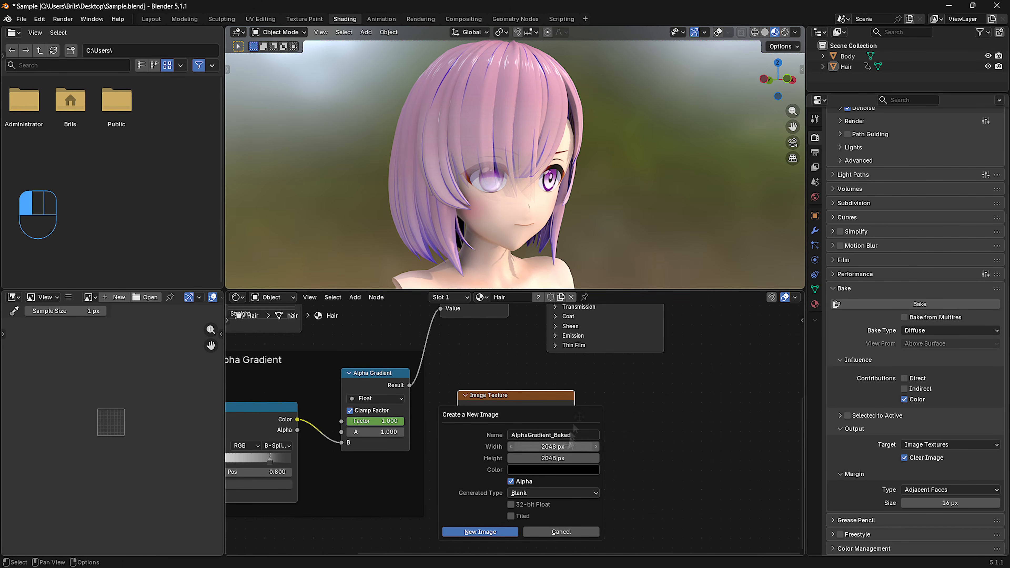
click(480, 532)
- Feed the Multiply value into the Principled BSDF's Base Color and bake the Hair object's diffuse color into AlphaGradient_Baked
middle_drag(497, 358, 485, 514)
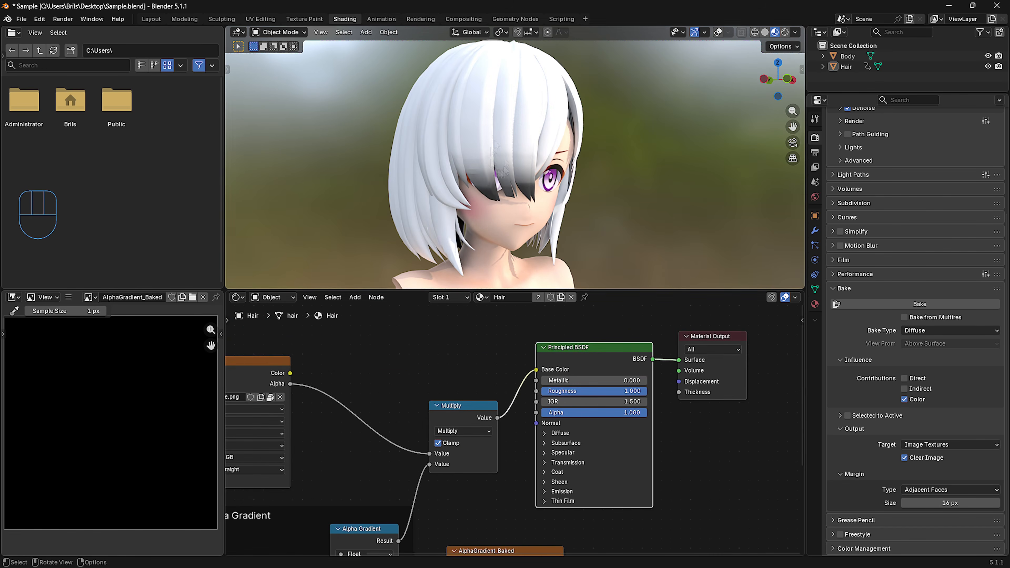
click(850, 66)
middle_drag(689, 476, 702, 364)
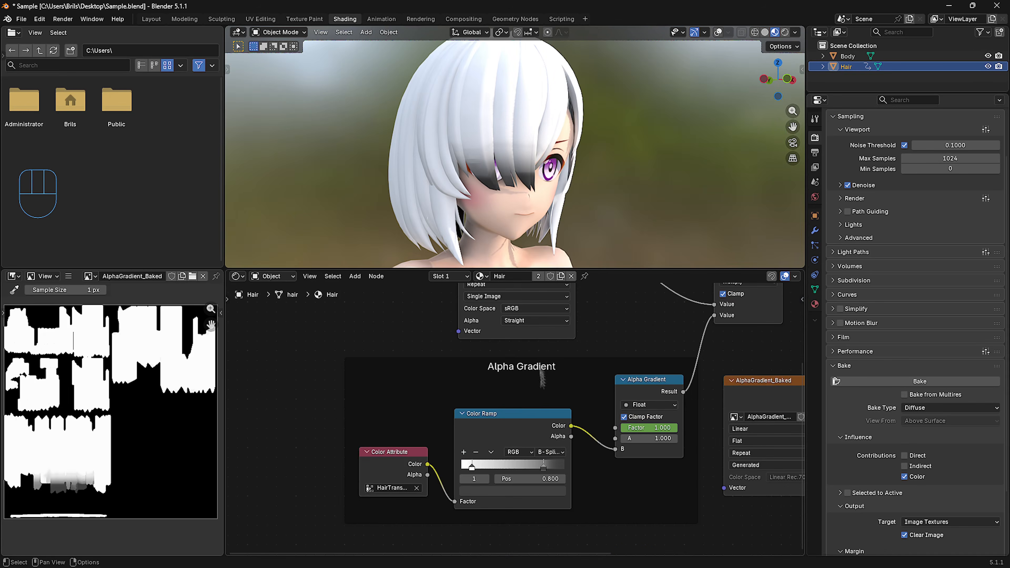
- Restore the hair material by linking the Multiply value to Alpha and the HairTexture.png Color to Base Color
drag(743, 388, 648, 306)
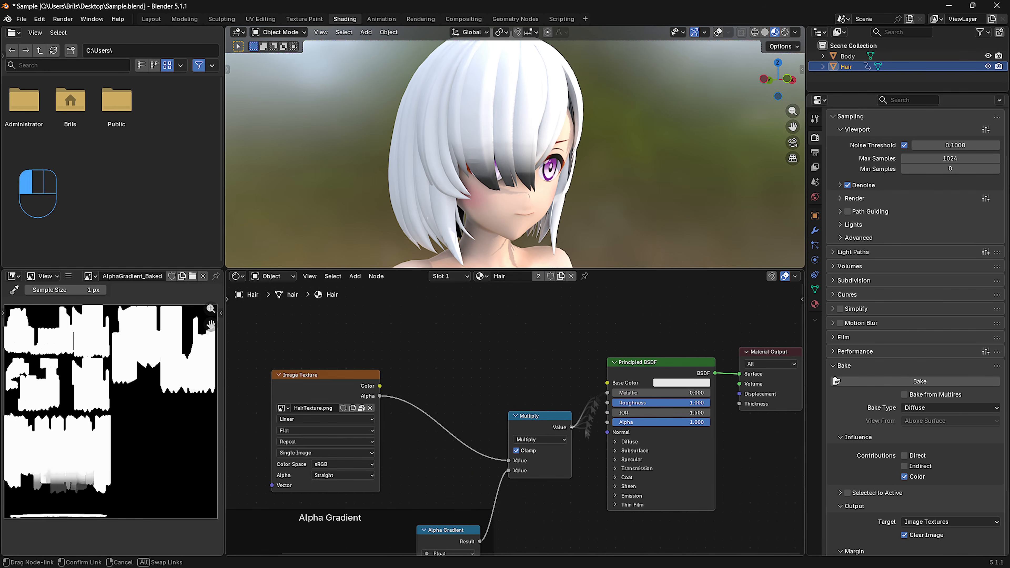
drag(380, 386, 607, 383)
- Feed the AlphaGradient_Baked Color into the Alpha Gradient's B input in place of the Color Ramp, and show the Image Editor's commands
scroll(607, 382, down, 1)
middle_drag(588, 533, 637, 384)
middle_drag(596, 446, 654, 432)
drag(567, 395, 543, 395)
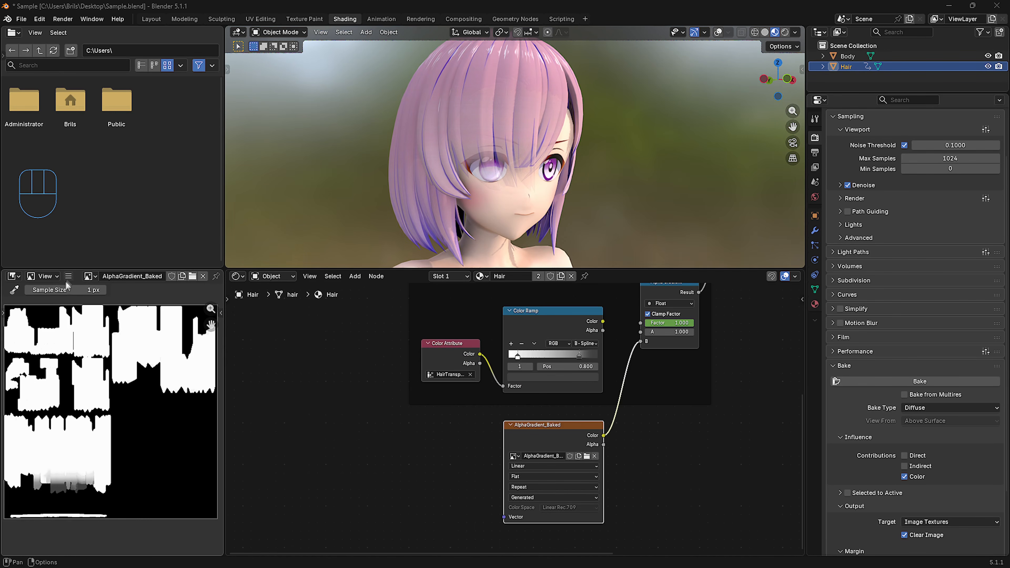
click(69, 276)
mouse_move(119, 299)
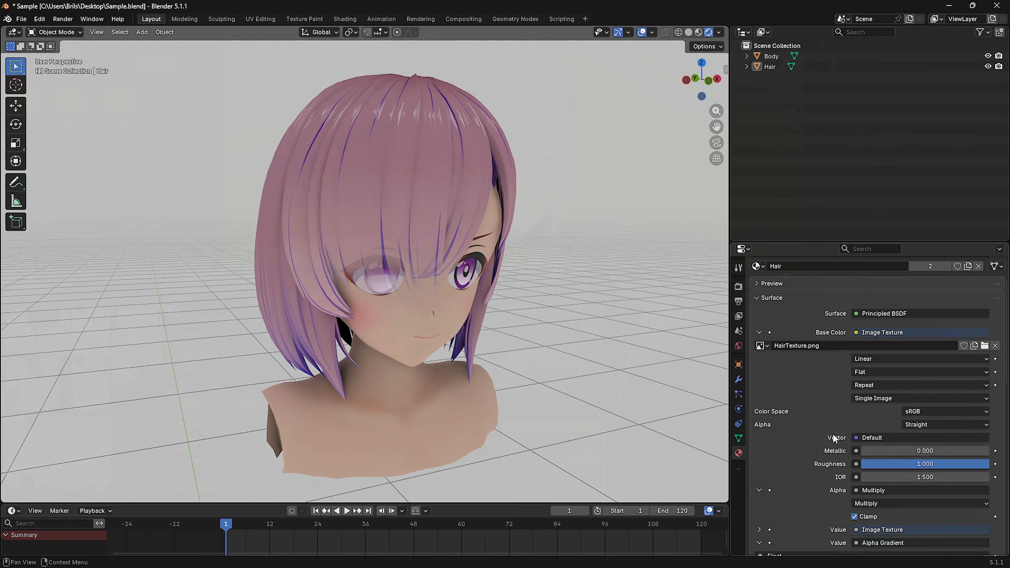
- Keyframe the Alpha Gradient's Factor at 1.000 on frame 1 and change the Timeline area to the Action Editor
scroll(868, 352, down, 5)
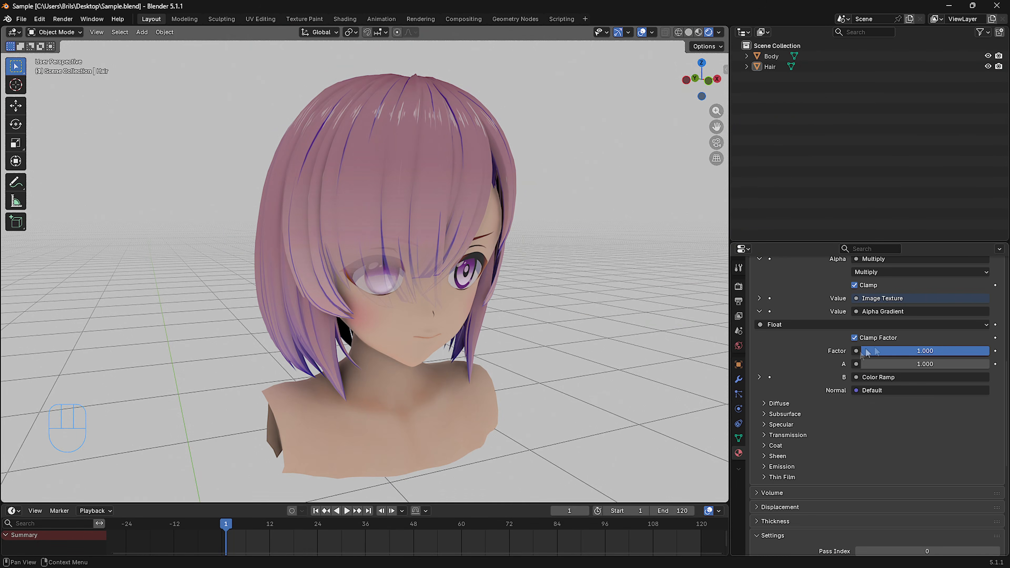
click(11, 511)
click(167, 408)
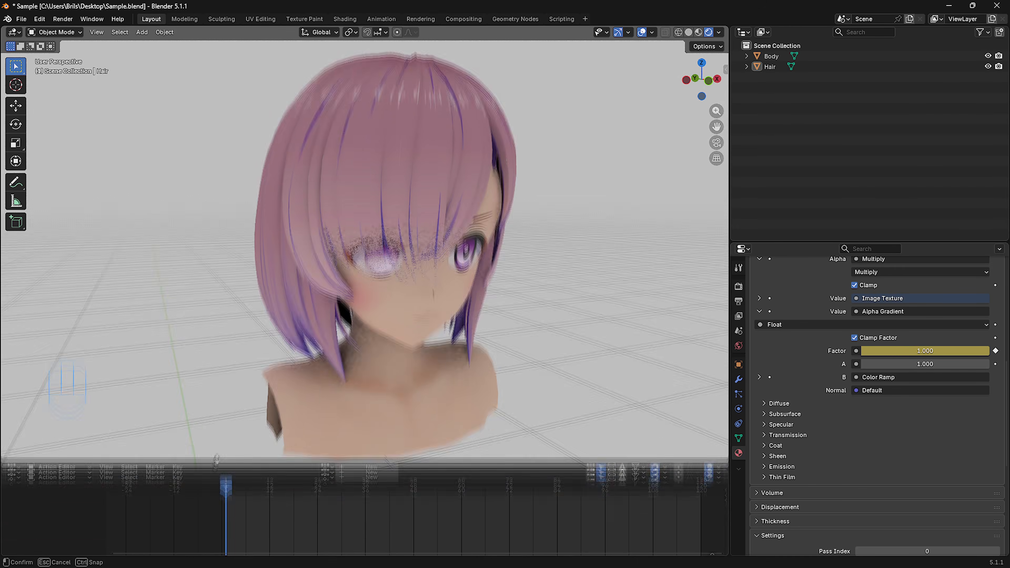